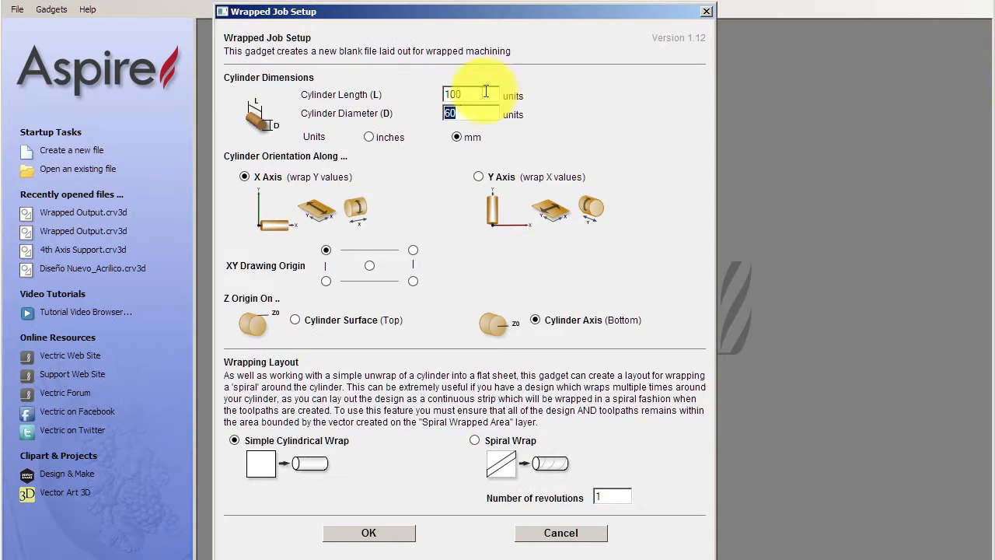
# Step: Set the cylinder length to 150 mm and the cylinder diameter to 50 mm
pyautogui.doubleClick(486, 94)
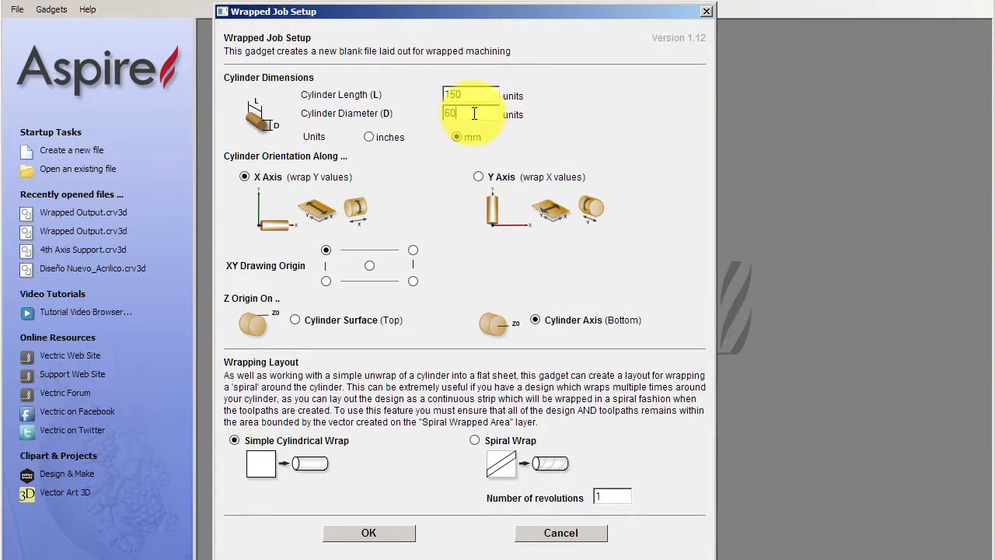
pyautogui.doubleClick(468, 113)
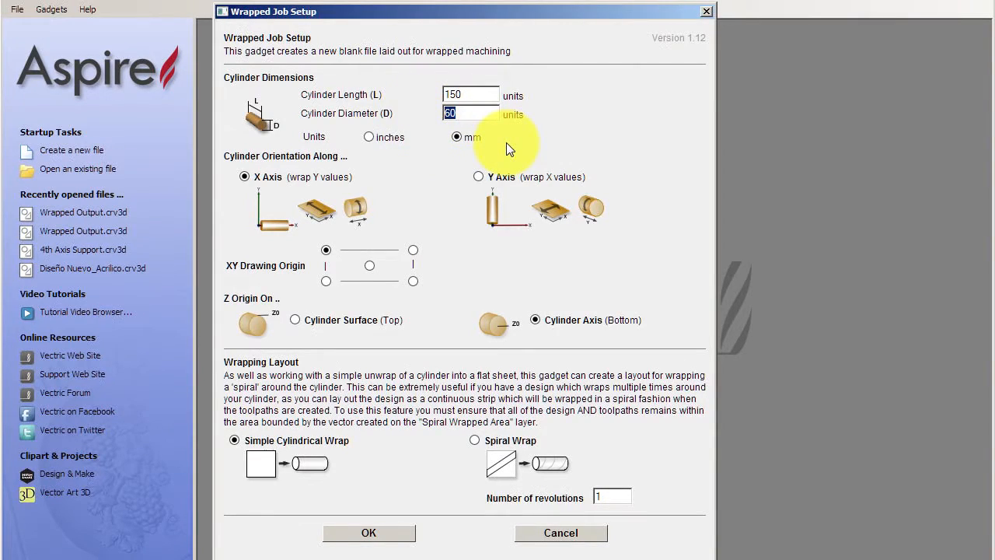
pyautogui.write('50')
pyautogui.click(468, 139)
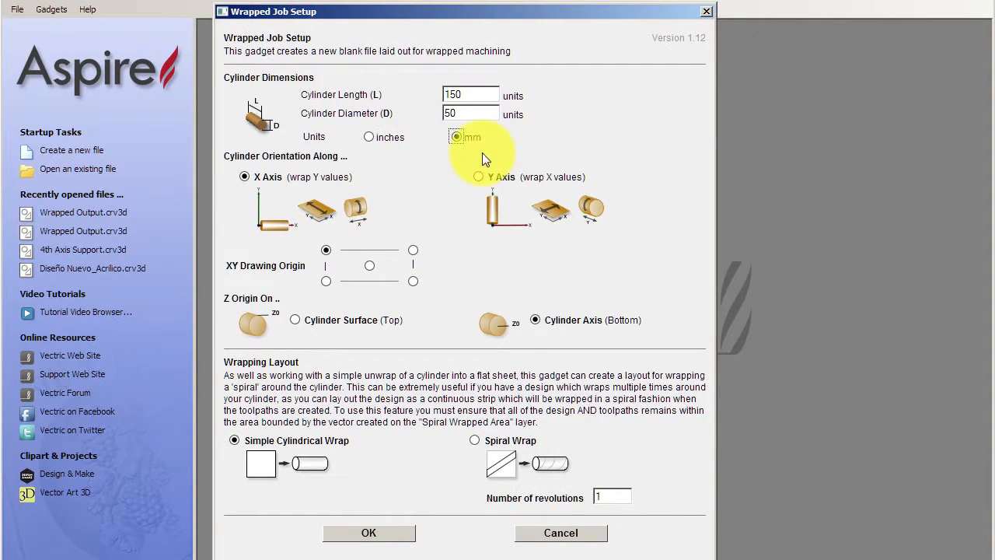
# Step: Try the Y Axis and X Axis cylinder orientations, ending on X Axis
pyautogui.click(478, 179)
pyautogui.click(248, 178)
pyautogui.click(477, 178)
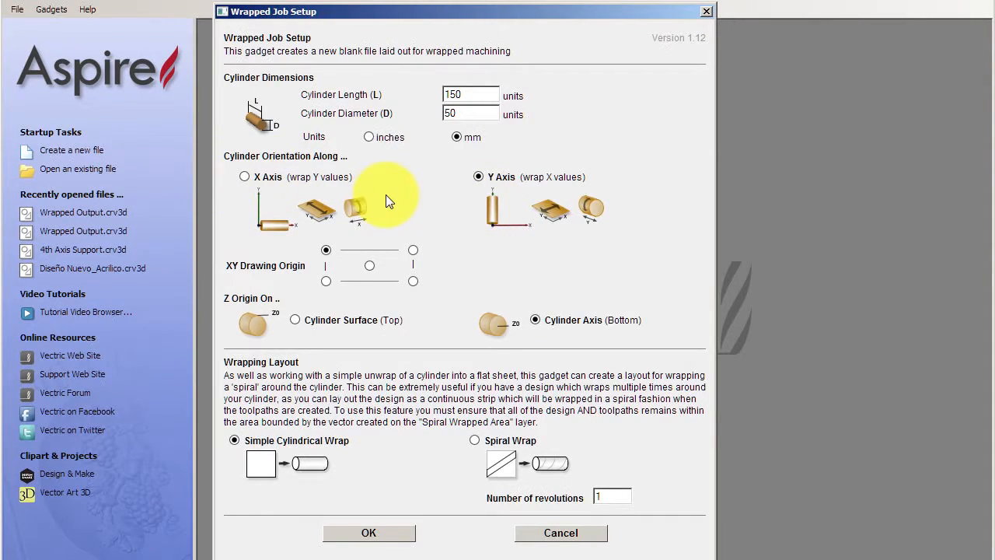
pyautogui.click(244, 177)
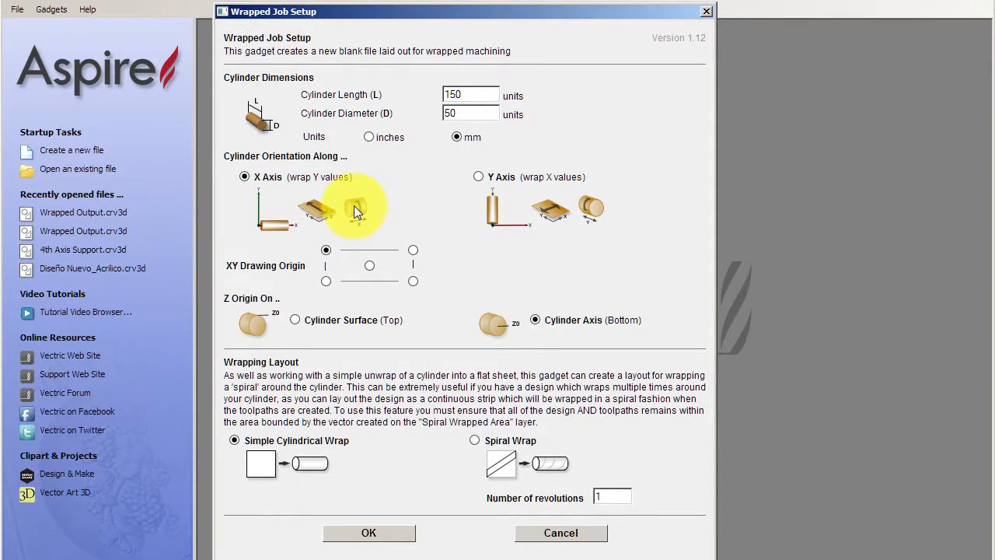
# Step: Try the corner and centre positions for the XY drawing origin, ending on the upper-left corner
pyautogui.click(413, 280)
pyautogui.click(417, 247)
pyautogui.click(326, 249)
pyautogui.click(325, 277)
pyautogui.click(370, 265)
pyautogui.click(324, 251)
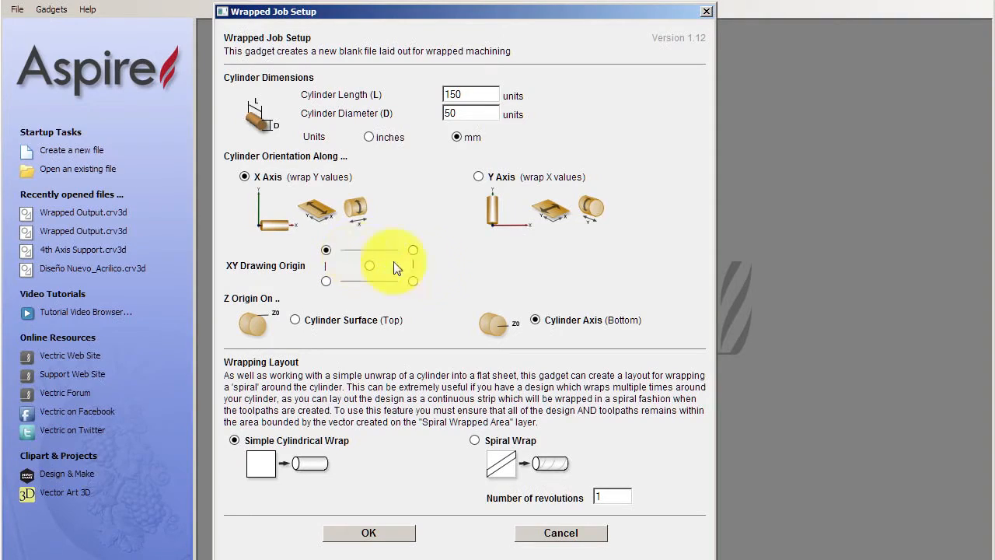
pyautogui.click(325, 250)
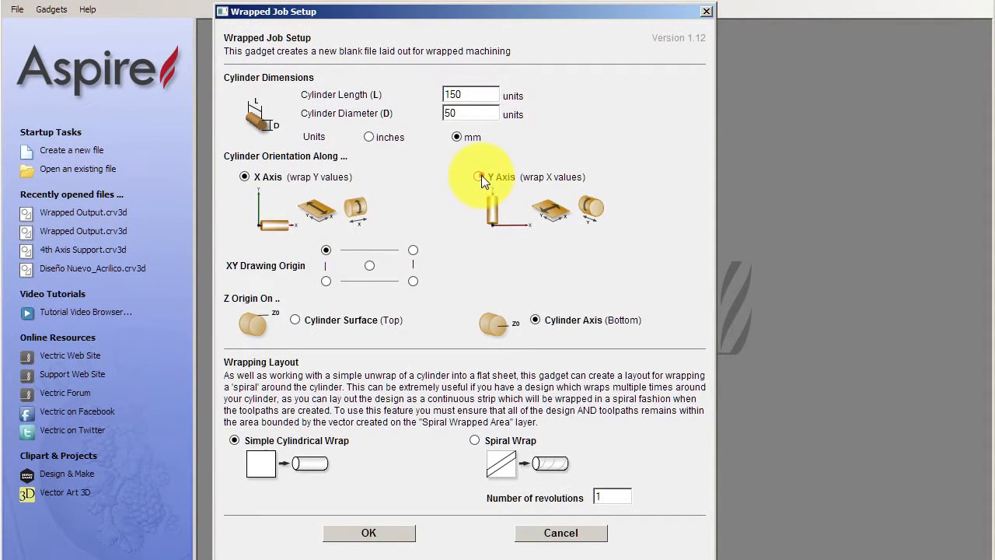
# Step: Orient the cylinder along the Y Axis, with the XY drawing origin at the upper-left corner and Z origin on Cylinder Axis (Bottom)
pyautogui.click(481, 176)
pyautogui.click(326, 250)
pyautogui.click(295, 319)
pyautogui.click(535, 319)
pyautogui.click(295, 319)
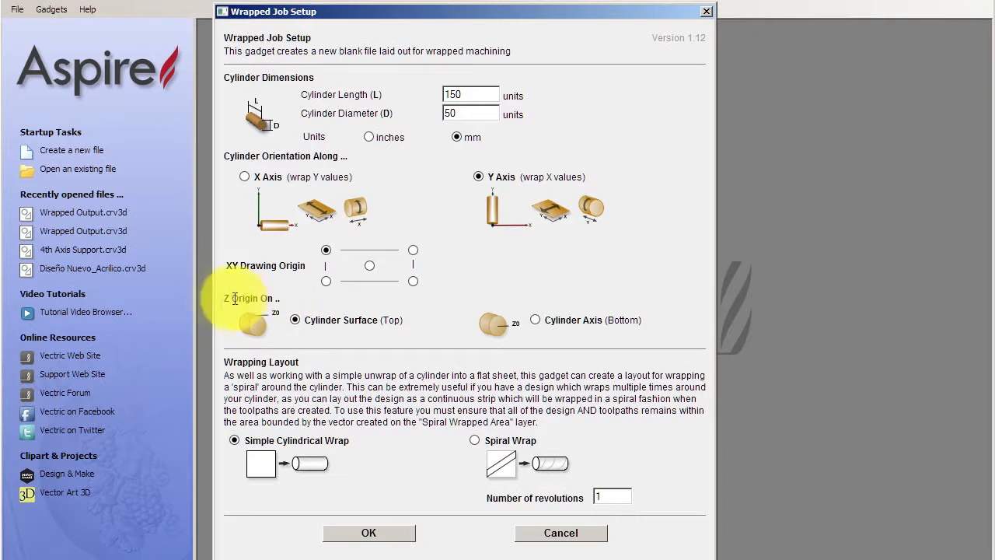
pyautogui.moveTo(229, 297); pyautogui.dragTo(262, 323)
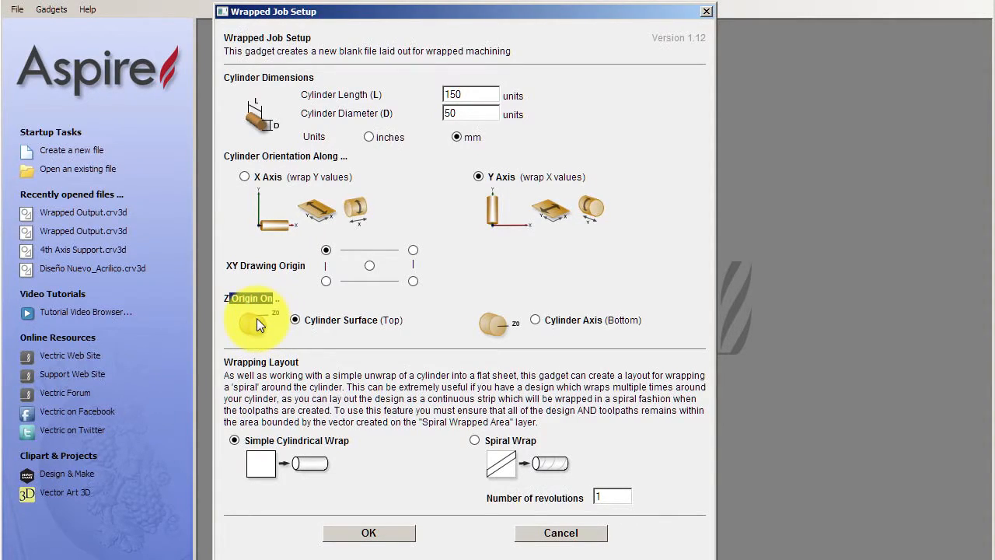
pyautogui.click(535, 319)
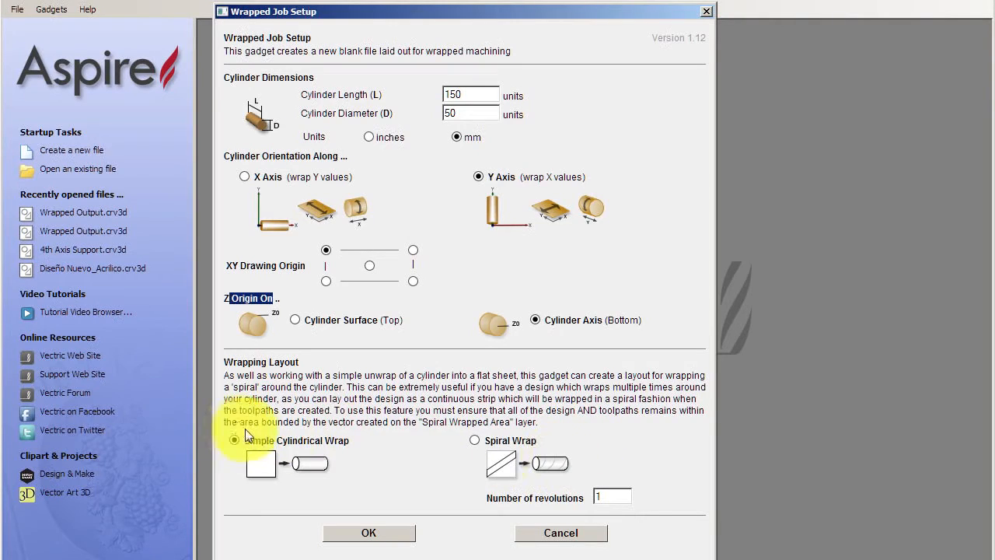
# Step: Keep the Simple Cylindrical Wrap layout and create the wrapped job
pyautogui.click(474, 440)
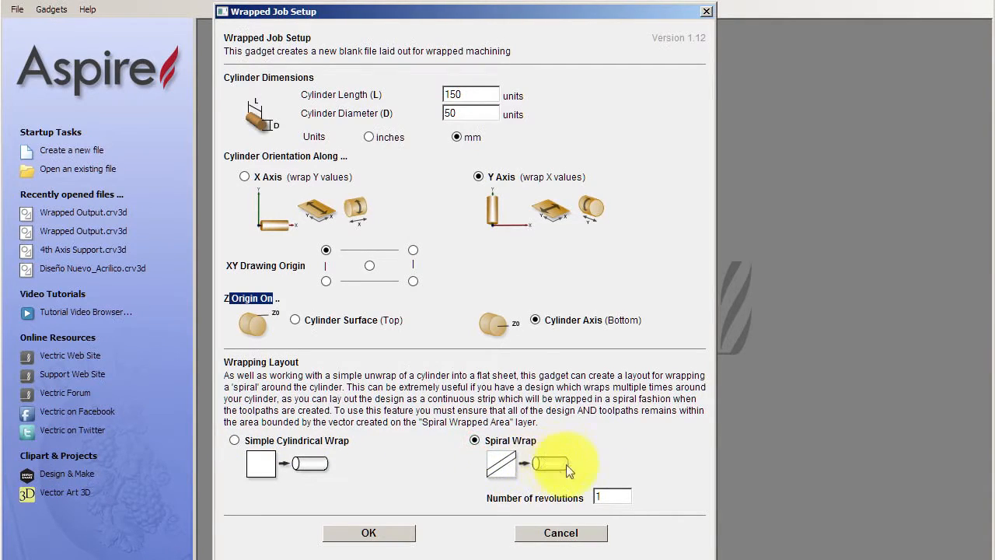
pyautogui.click(233, 440)
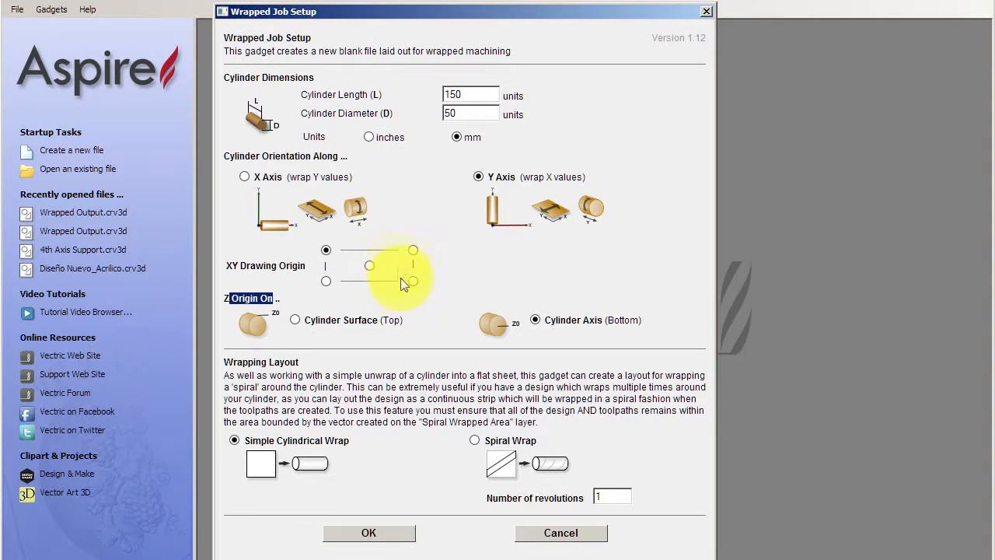
pyautogui.click(377, 533)
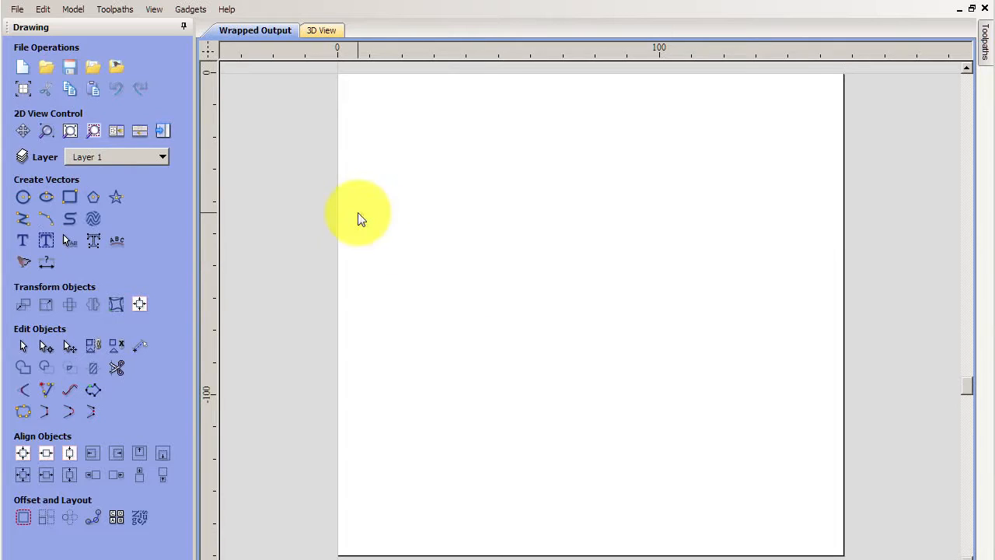
# Step: Turn on the visibility of the 2Rail Sweep Rails layer and make it the active layer
pyautogui.click(115, 158)
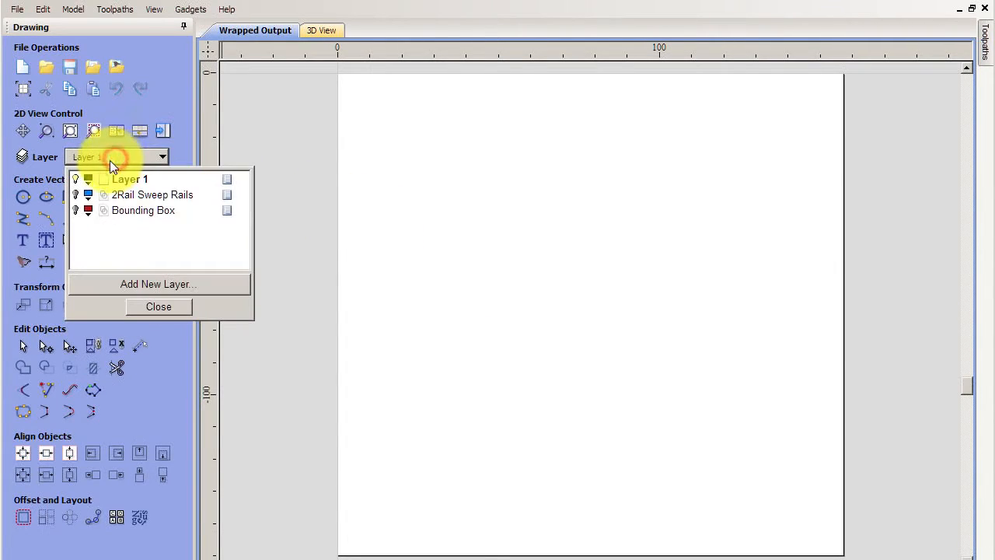
pyautogui.click(124, 195)
pyautogui.click(126, 210)
pyautogui.click(124, 195)
pyautogui.click(130, 210)
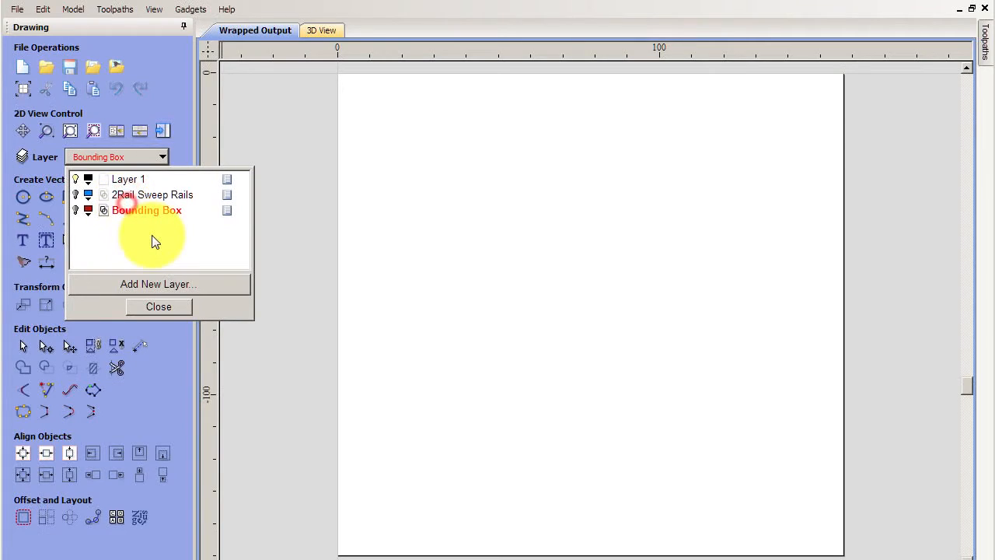
pyautogui.click(78, 196)
pyautogui.click(128, 197)
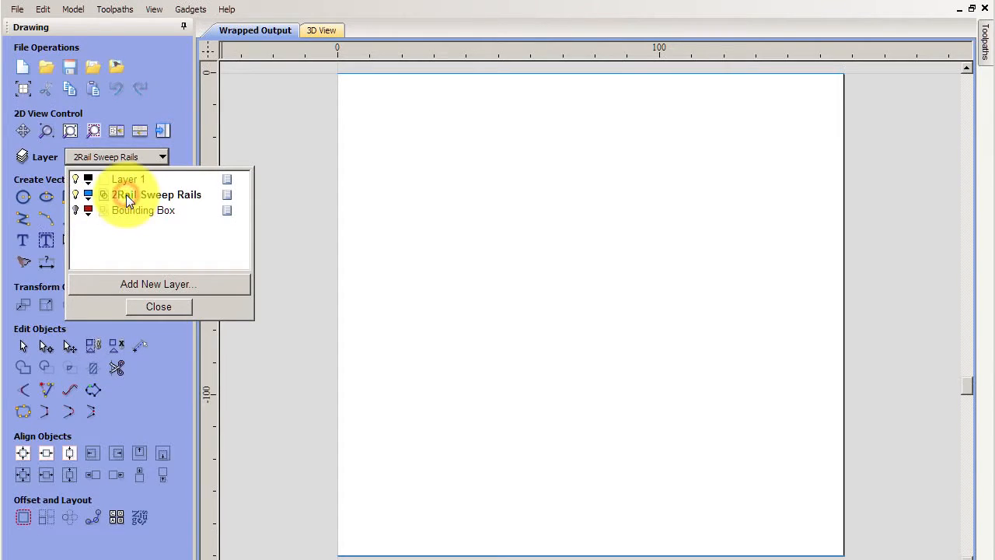
# Step: Select the two sweep rail vectors along the job's upper and lower edges to examine them, and clear the selection
pyautogui.click(413, 76)
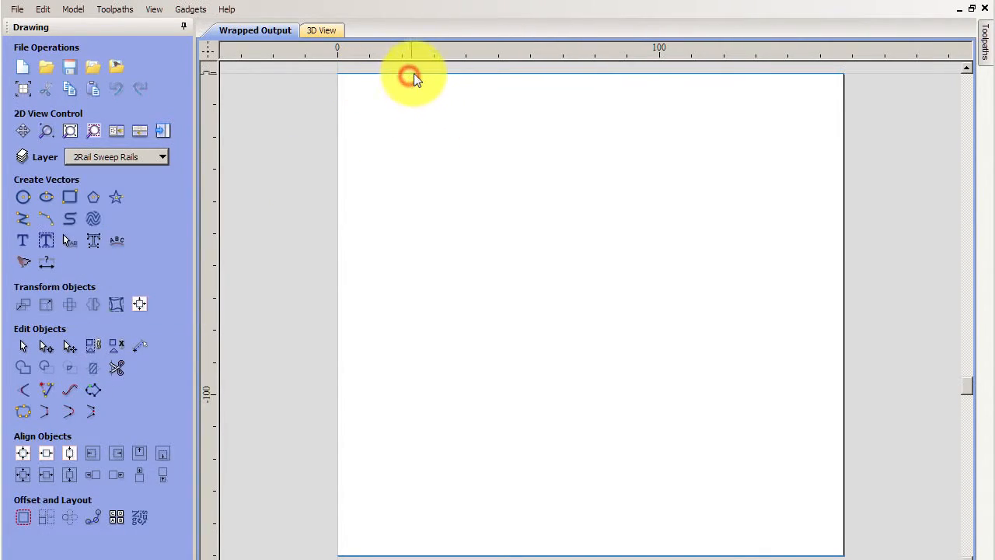
pyautogui.click(502, 553)
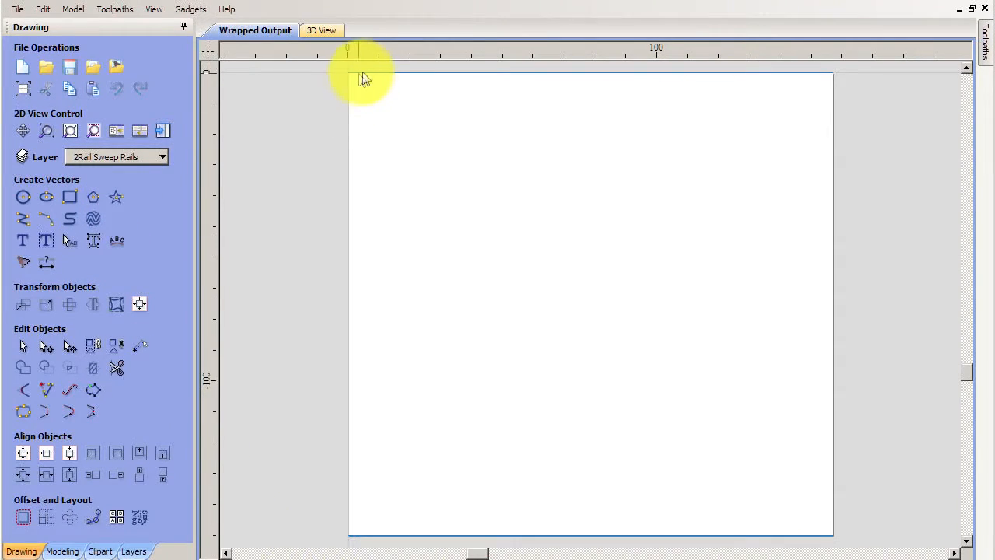
pyautogui.click(368, 71)
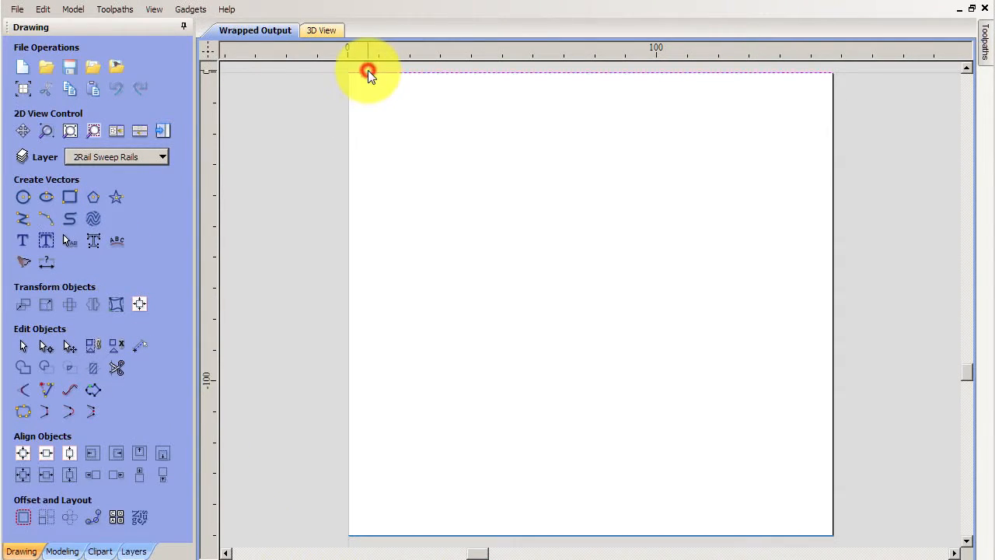
pyautogui.keyDown('shift'); pyautogui.click(507, 535); pyautogui.keyUp('shift')
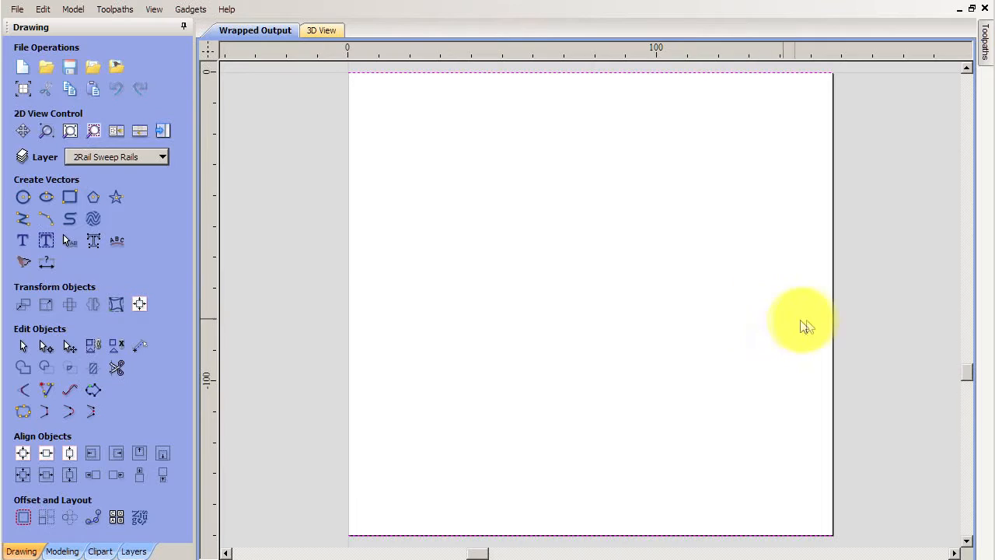
pyautogui.click(275, 277)
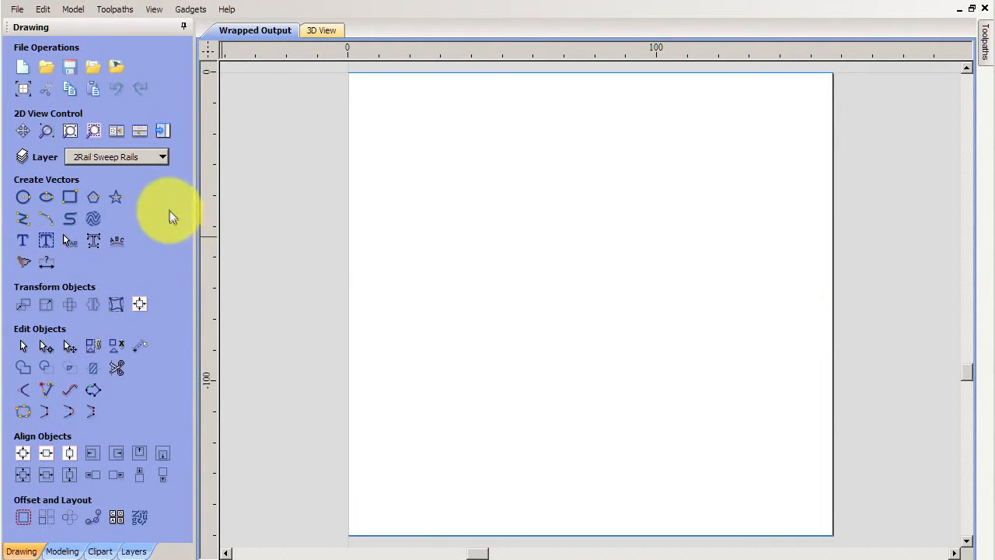
# Step: Hide the 2Rail Sweep Rails and Bounding Box layers and close the layer list
pyautogui.click(132, 156)
pyautogui.click(76, 195)
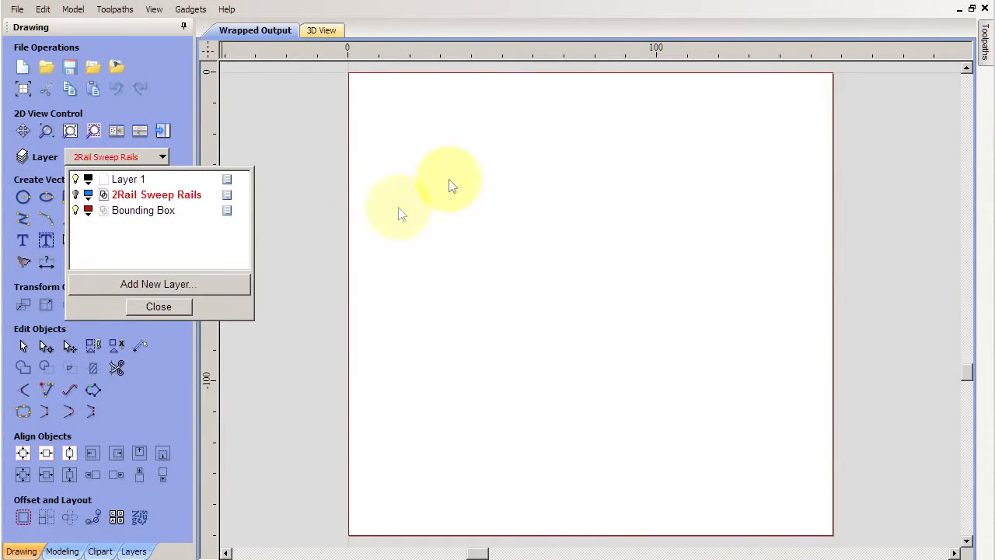
pyautogui.click(76, 210)
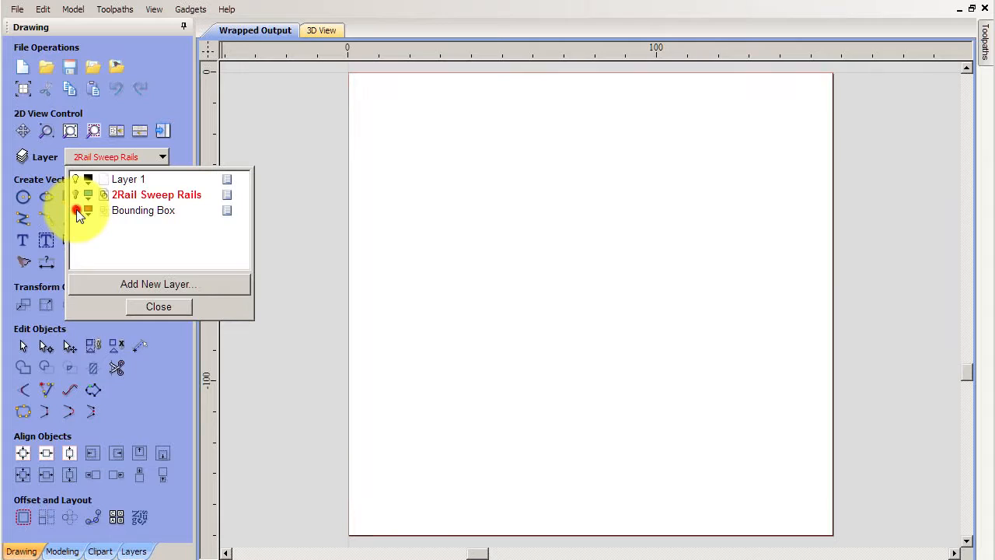
pyautogui.click(165, 307)
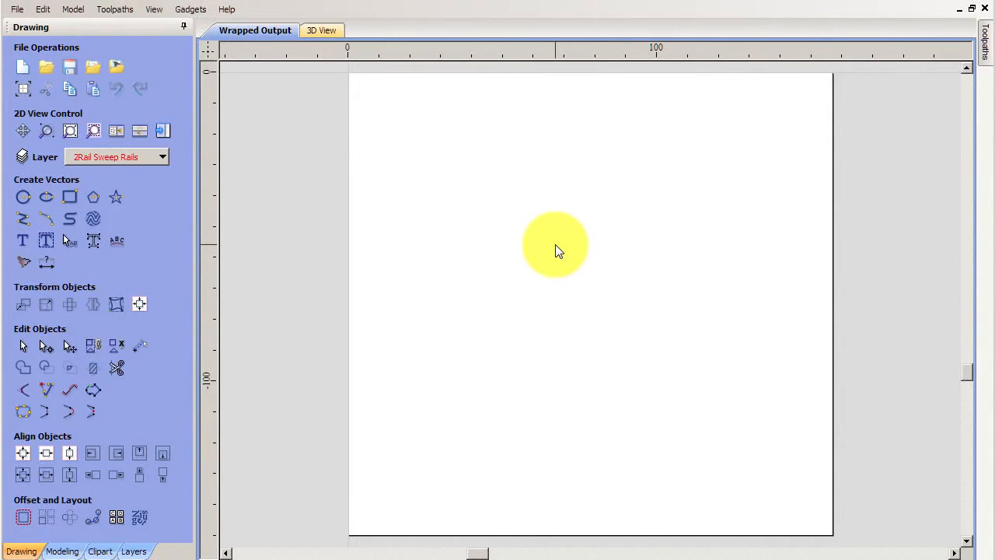
# Step: Draw a square-cornered rectangle about 157 mm wide and 63 mm high across the full width of the job
pyautogui.click(69, 197)
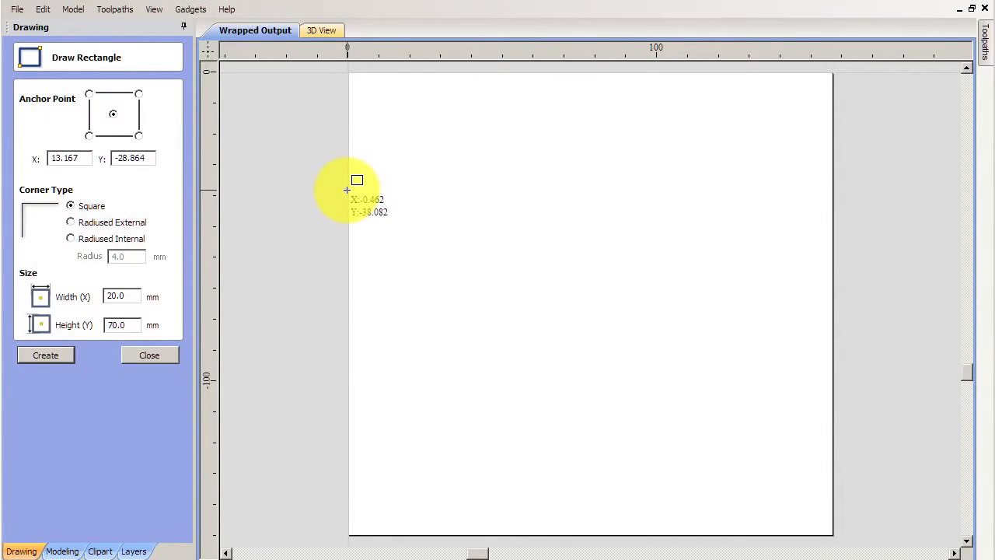
pyautogui.moveTo(346, 190)
pyautogui.mouseDown()
pyautogui.moveTo(818, 342)
pyautogui.moveTo(833, 385)
pyautogui.mouseUp()
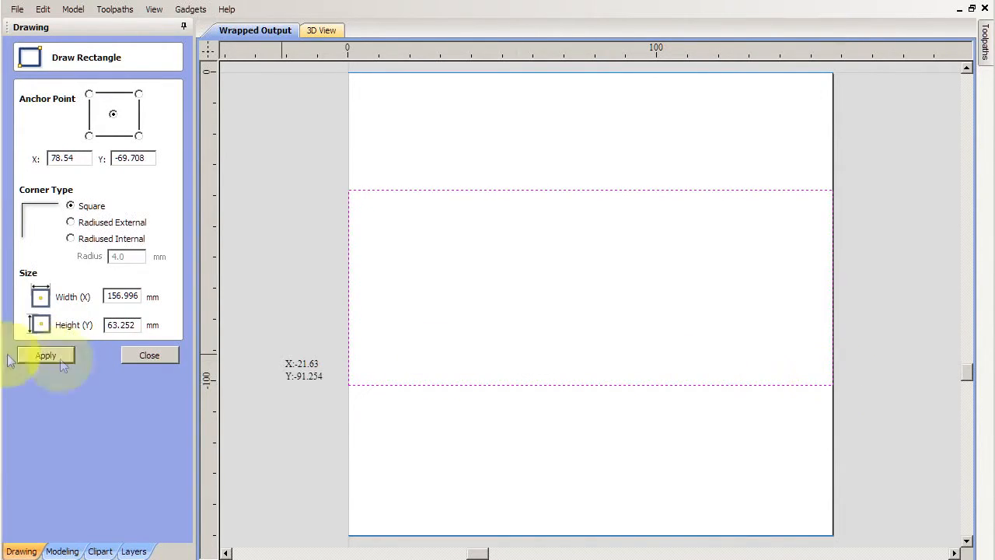
pyautogui.click(160, 354)
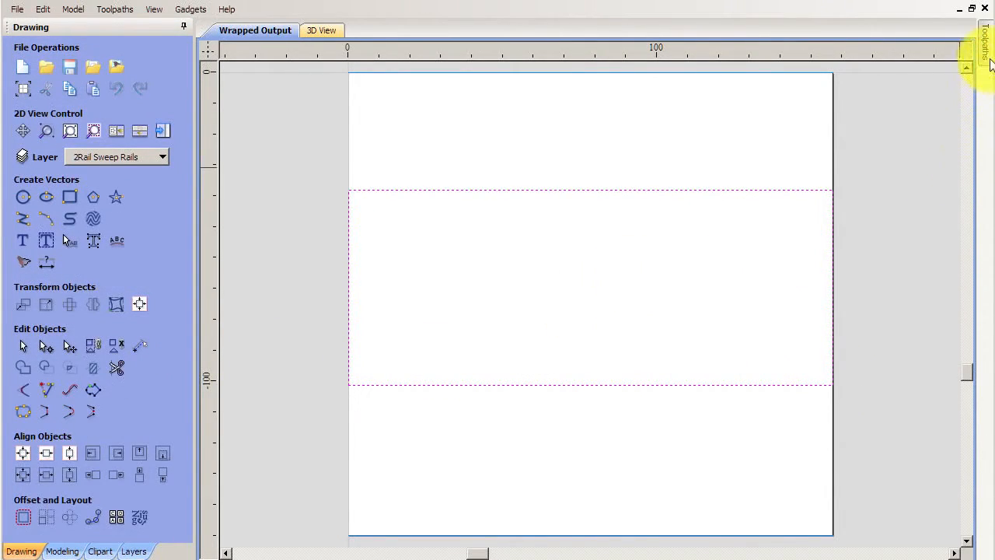
# Step: Keep the toolpath operations permanently displayed and fit the whole job in the 2D view
pyautogui.moveTo(984, 54)
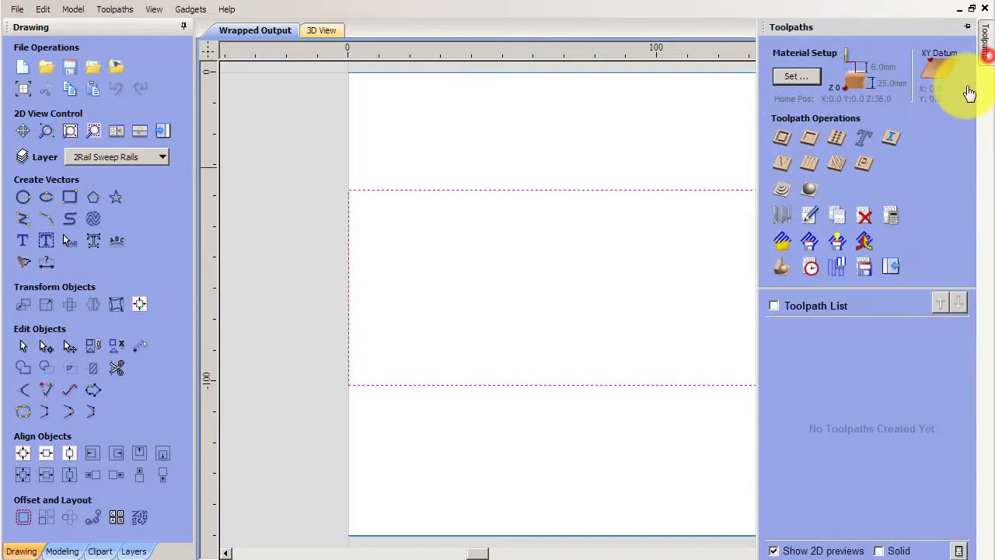
pyautogui.click(967, 27)
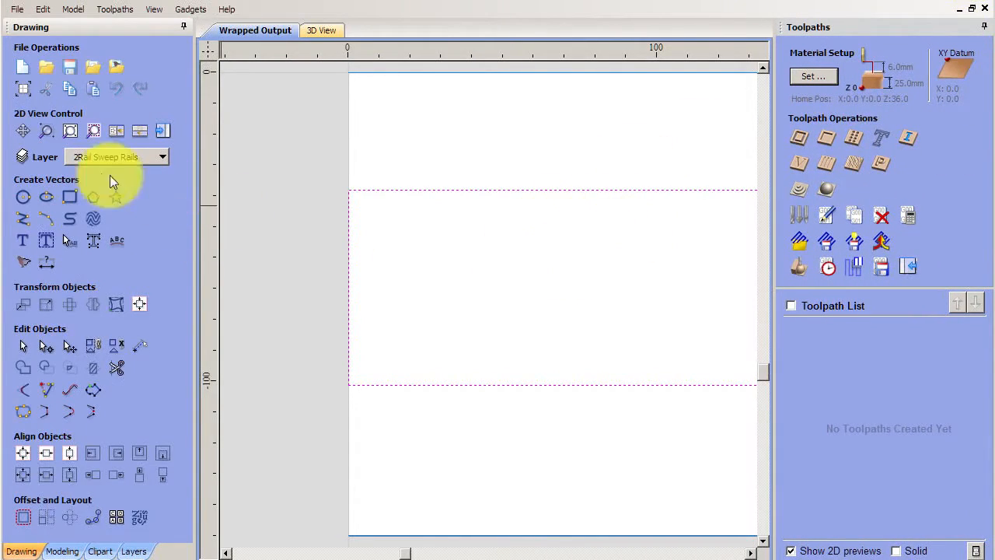
pyautogui.click(70, 131)
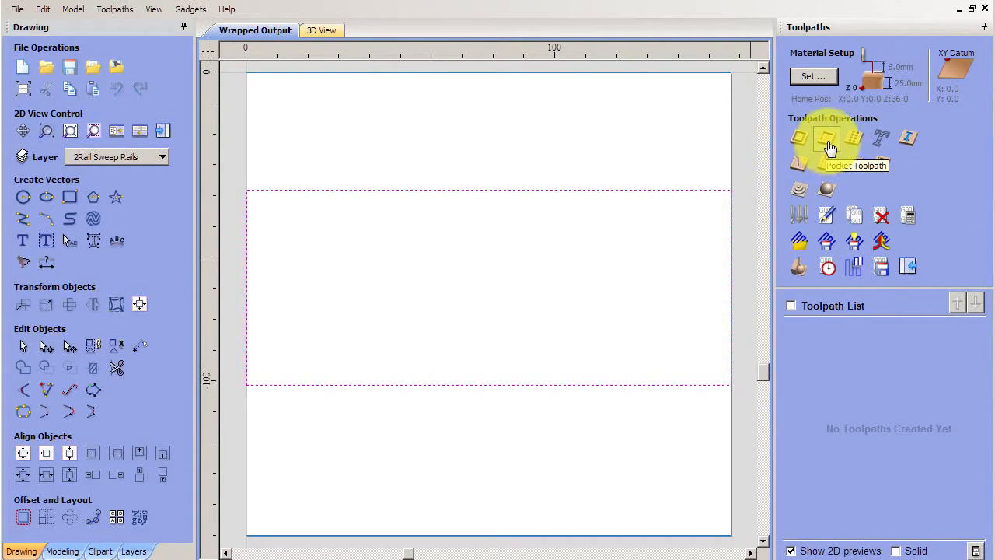
# Step: Calculate a raster Pocket toolpath for the rectangle, 4 mm deep with the 4 mm MDF end mill, and inspect it in 3D
pyautogui.click(827, 140)
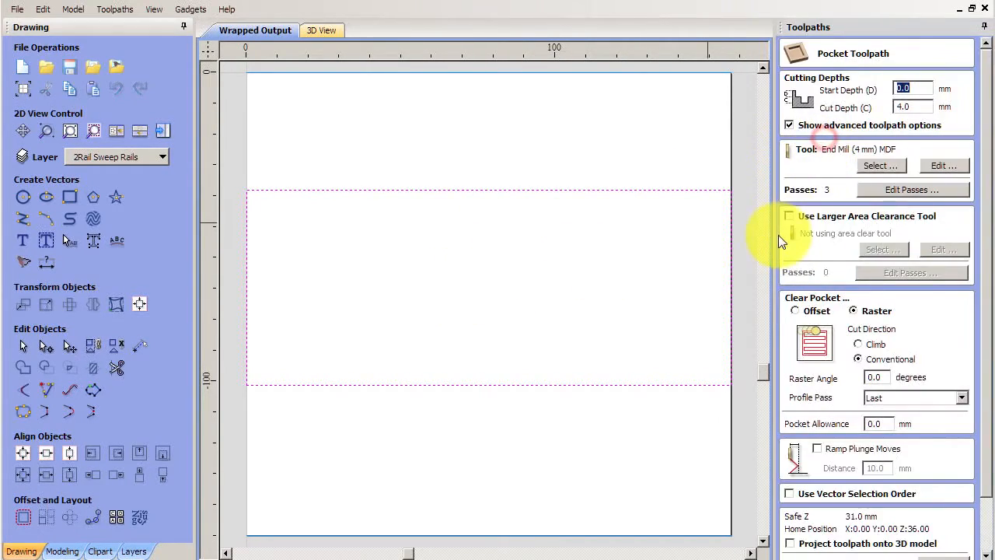
pyautogui.click(918, 106)
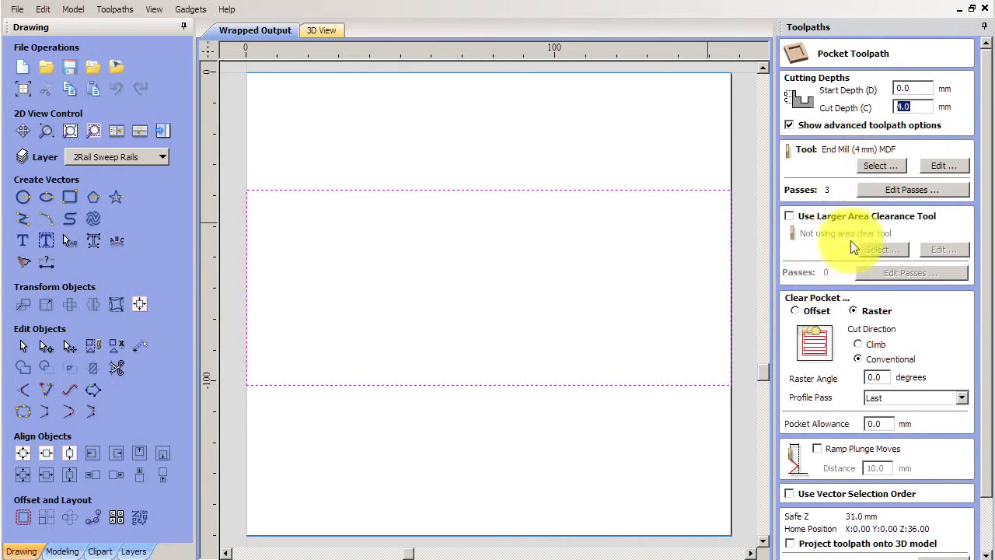
pyautogui.moveTo(989, 332); pyautogui.dragTo(987, 394)
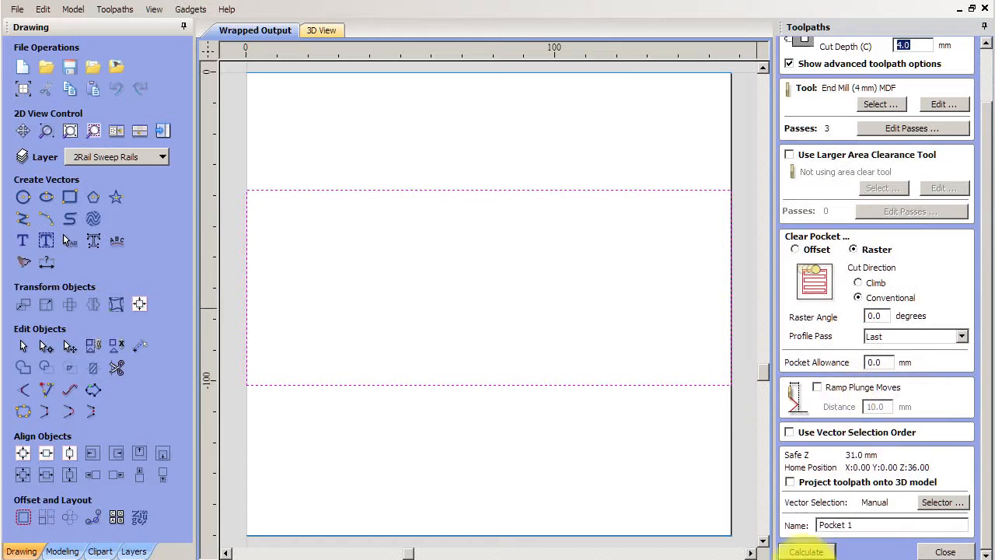
pyautogui.click(824, 552)
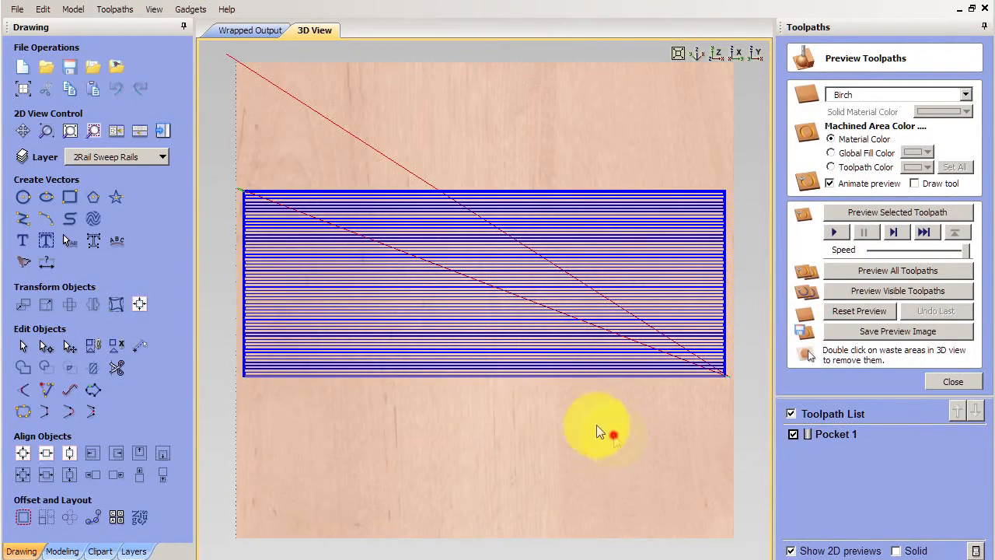
pyautogui.moveTo(596, 426); pyautogui.dragTo(342, 332)
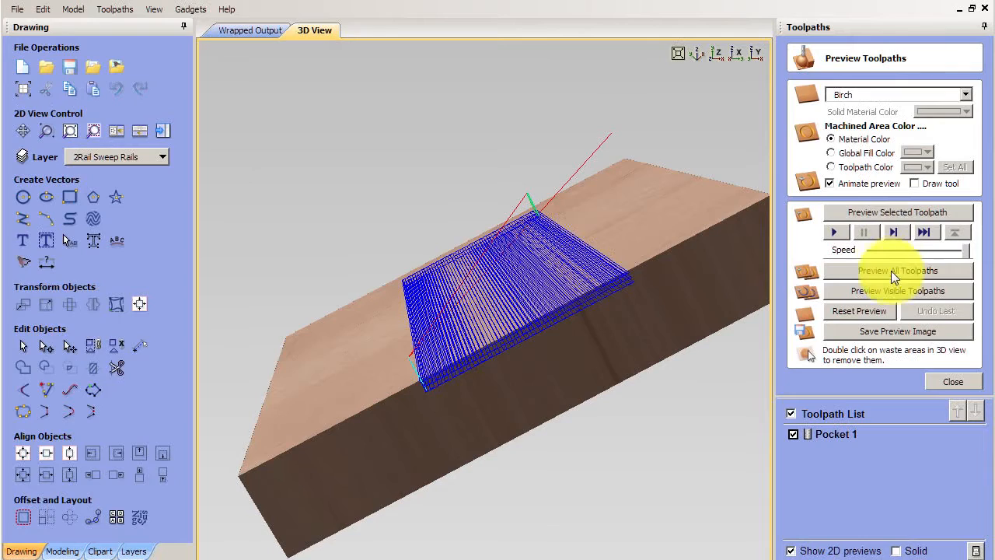
# Step: Simulate the Pocket 1 toolpath on the flat birch block and inspect the material left at the recess ends
pyautogui.click(890, 214)
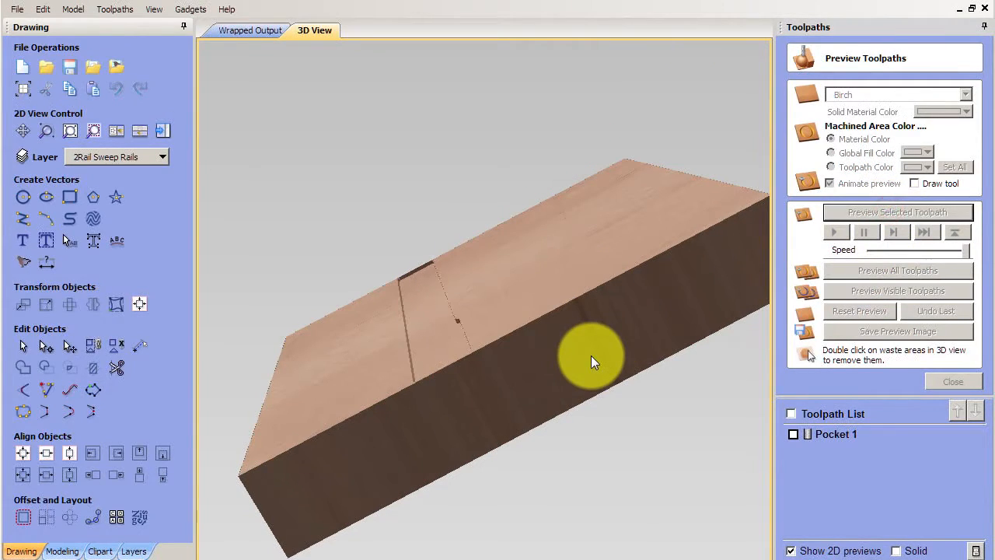
pyautogui.click(395, 361)
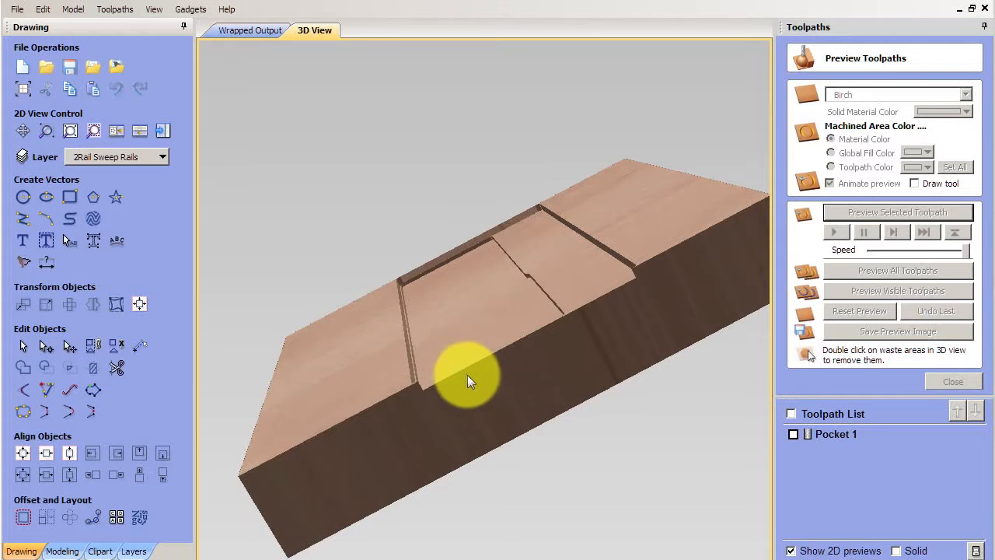
pyautogui.moveTo(382, 361); pyautogui.dragTo(558, 356)
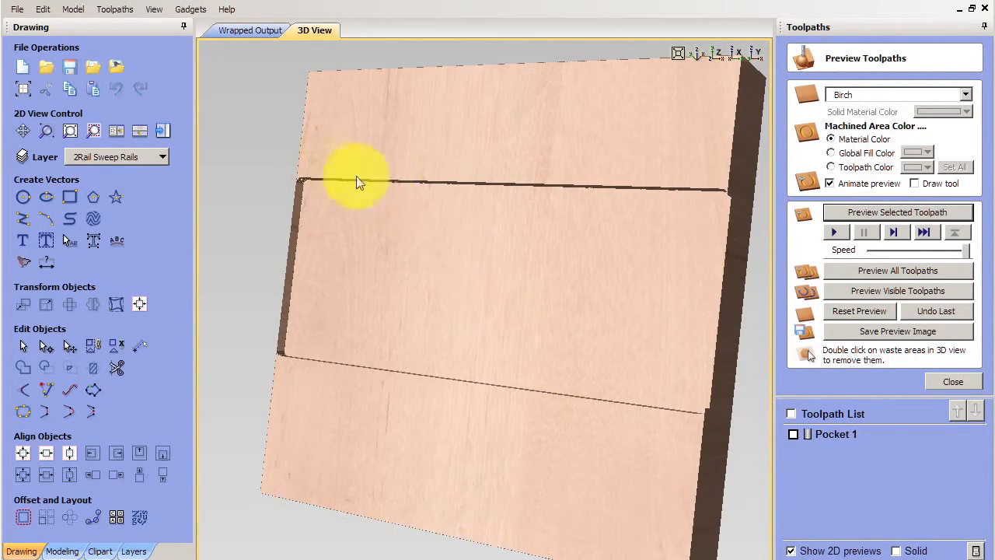
pyautogui.moveTo(452, 278); pyautogui.dragTo(412, 237)
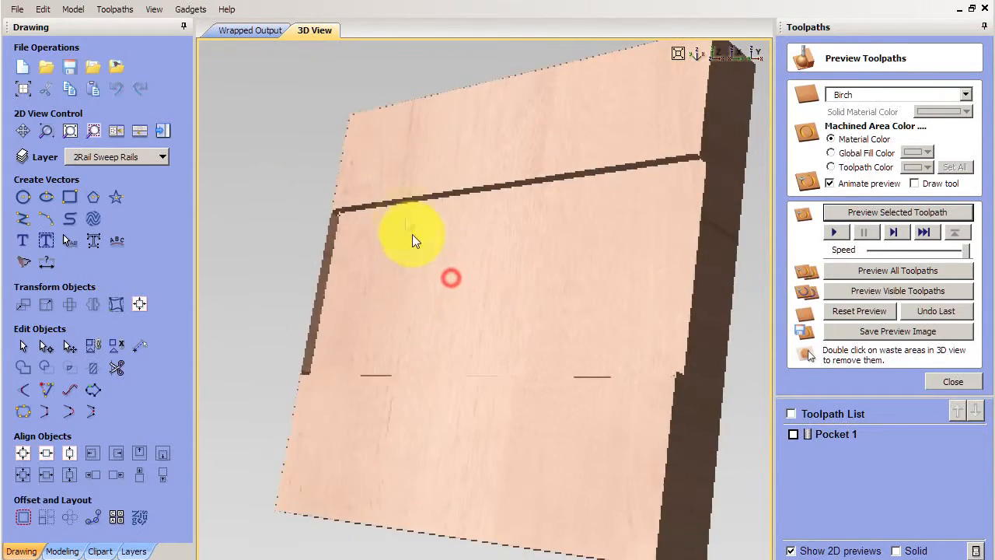
# Step: Stack the 2D and 3D views and wrap the preview's X values around the Y axis to inspect the seam
pyautogui.click(140, 131)
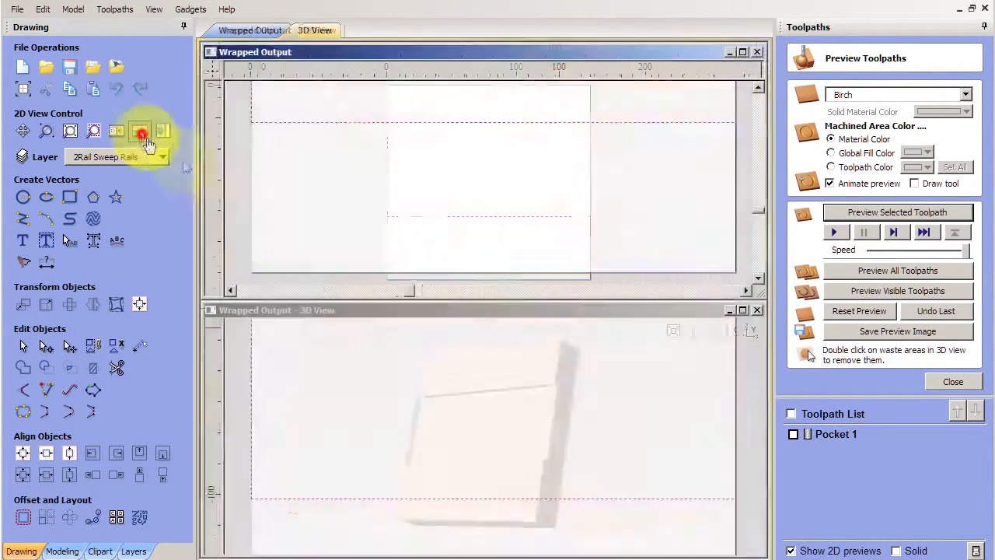
pyautogui.moveTo(371, 380); pyautogui.dragTo(404, 326)
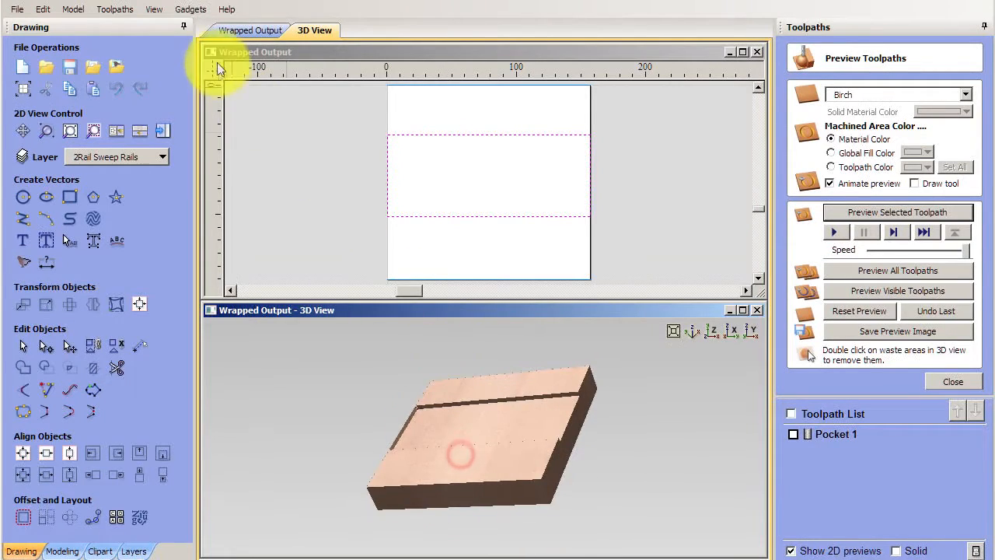
pyautogui.click(129, 10)
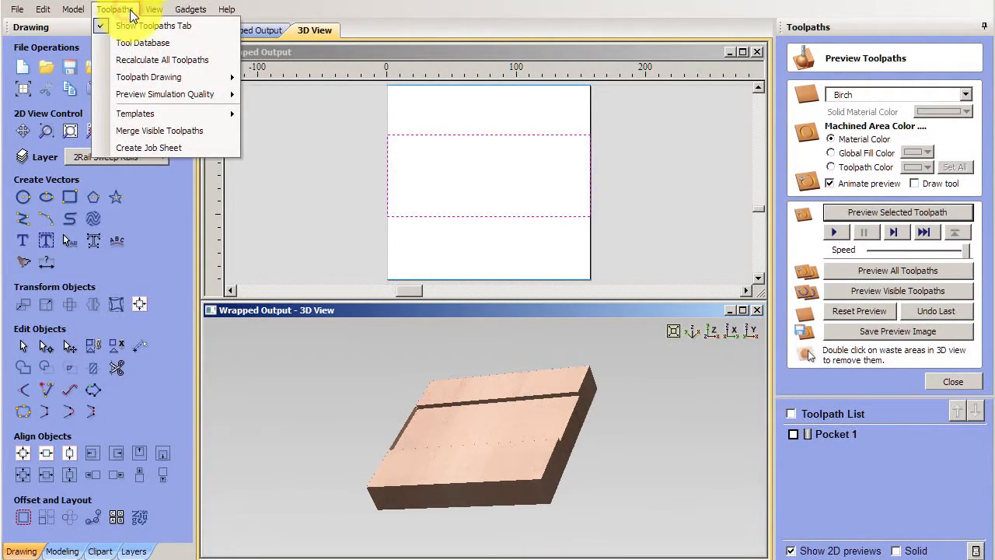
pyautogui.moveTo(164, 80)
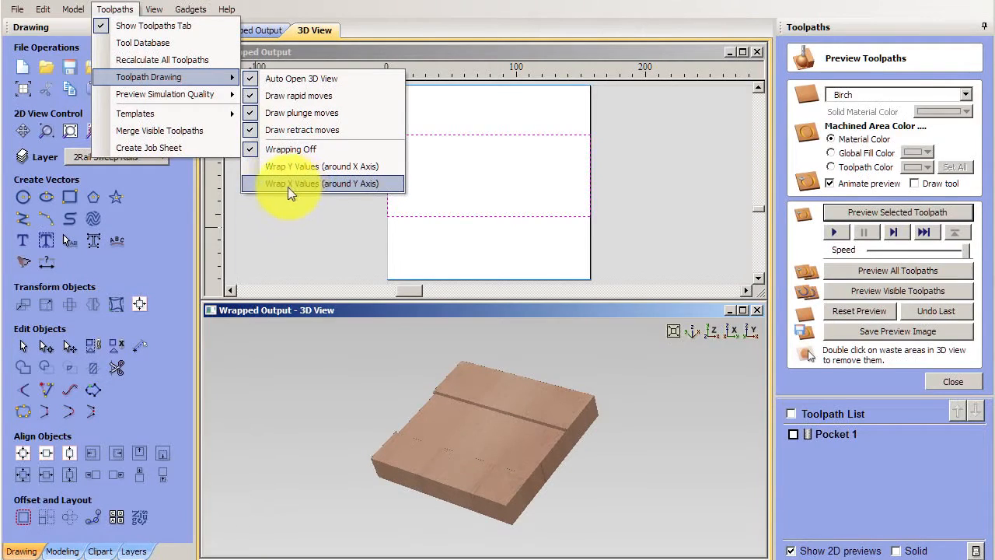
pyautogui.click(345, 187)
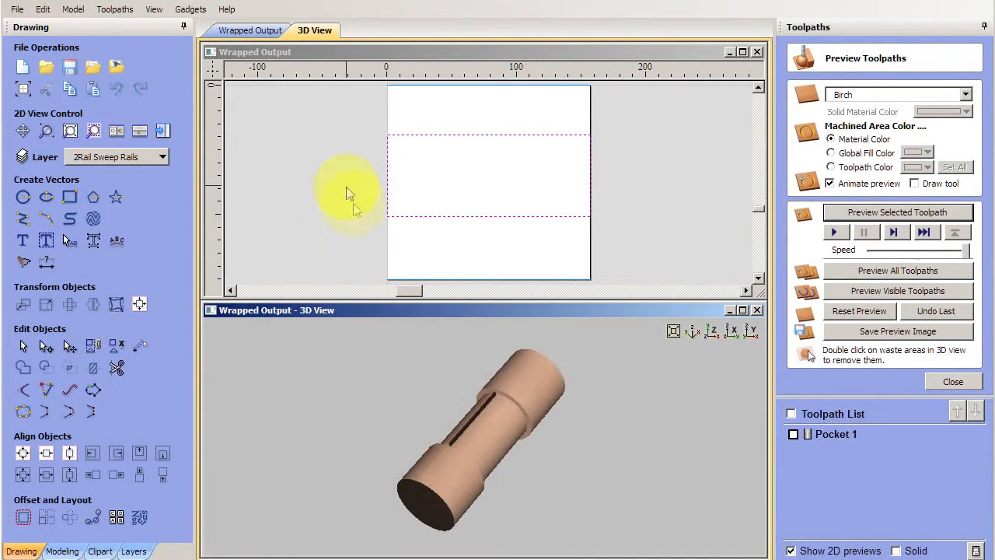
pyautogui.moveTo(454, 429); pyautogui.dragTo(477, 433)
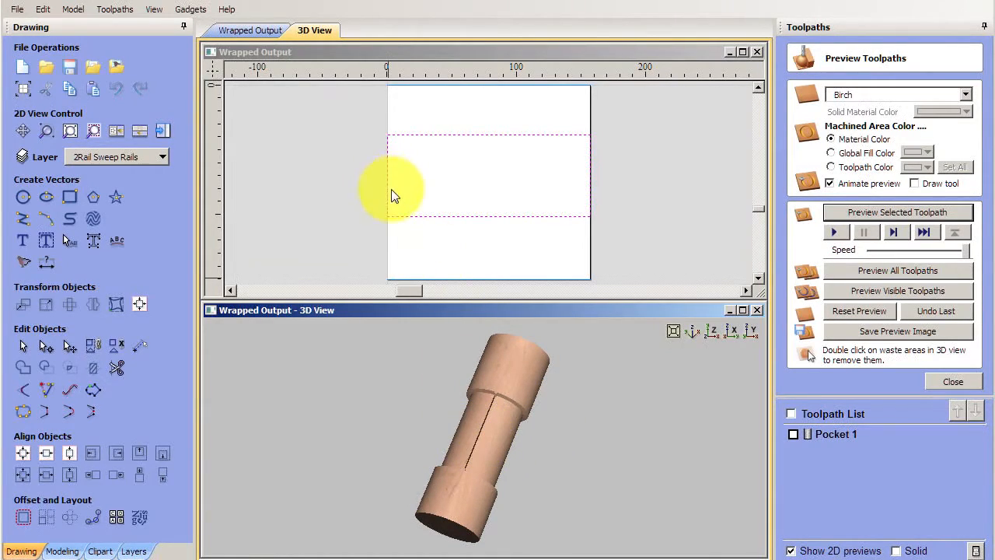
pyautogui.moveTo(491, 431); pyautogui.dragTo(551, 416)
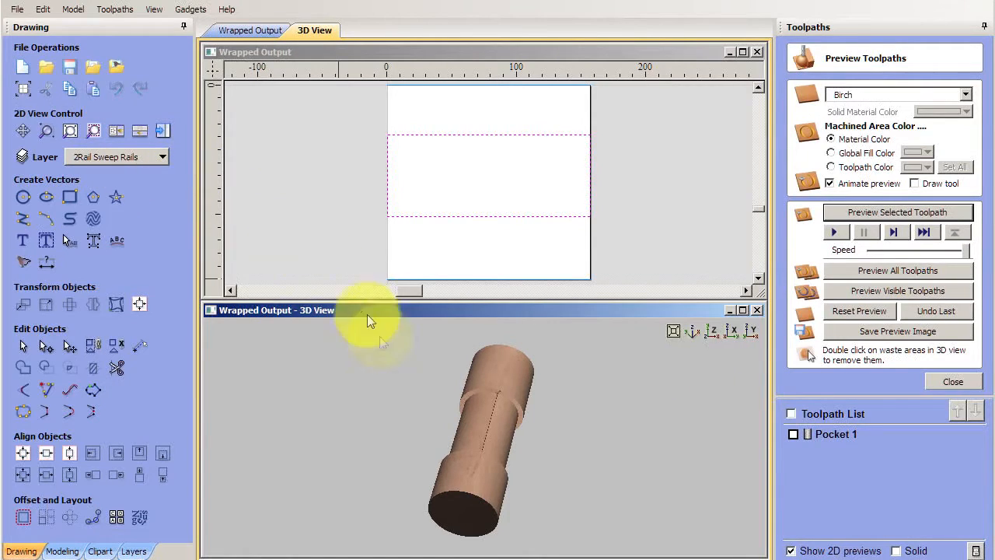
# Step: Turn wrapping off for the toolpath drawing and enlarge the 2D view to full size
pyautogui.click(114, 9)
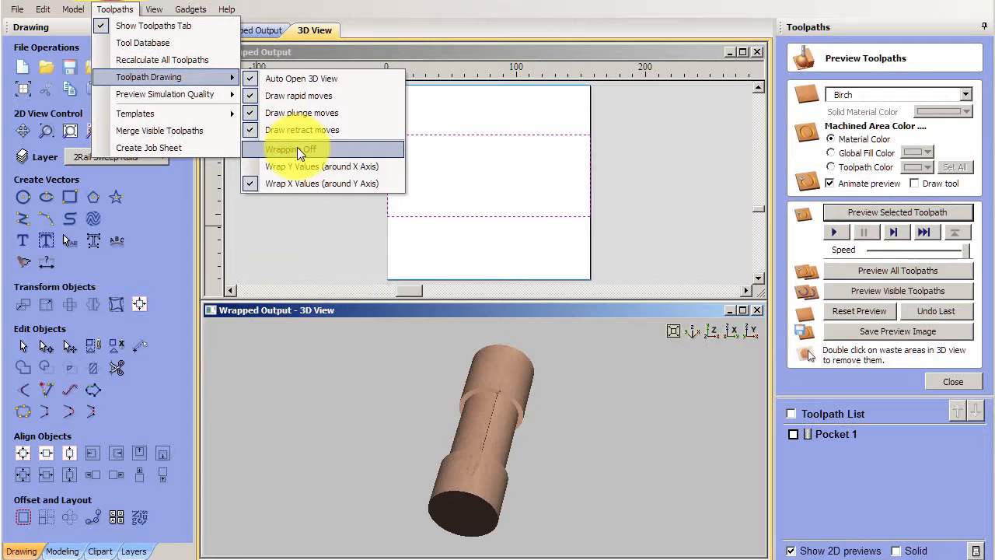
pyautogui.click(297, 147)
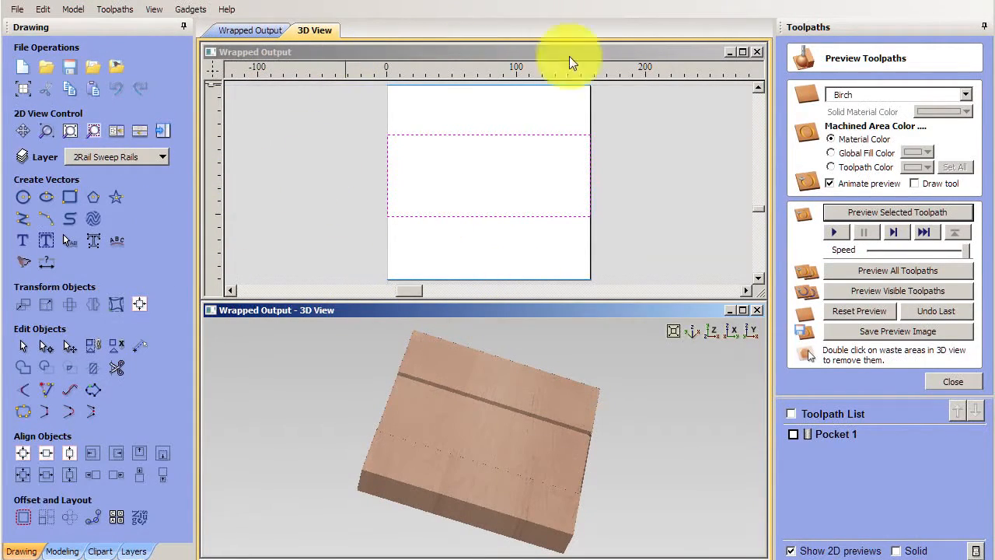
pyautogui.click(742, 52)
# Step: Stretch the rectangle beyond both side edges of the job, by about 1.6 mm at X 0 and 4 mm at the opposite edge
pyautogui.click(463, 433)
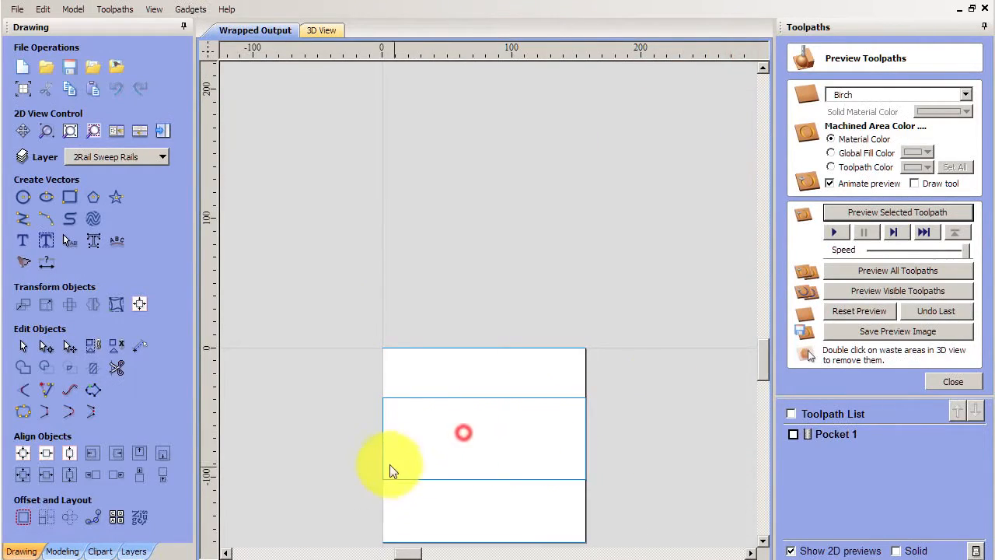
pyautogui.scroll(9, 389, 464)
pyautogui.click(402, 383)
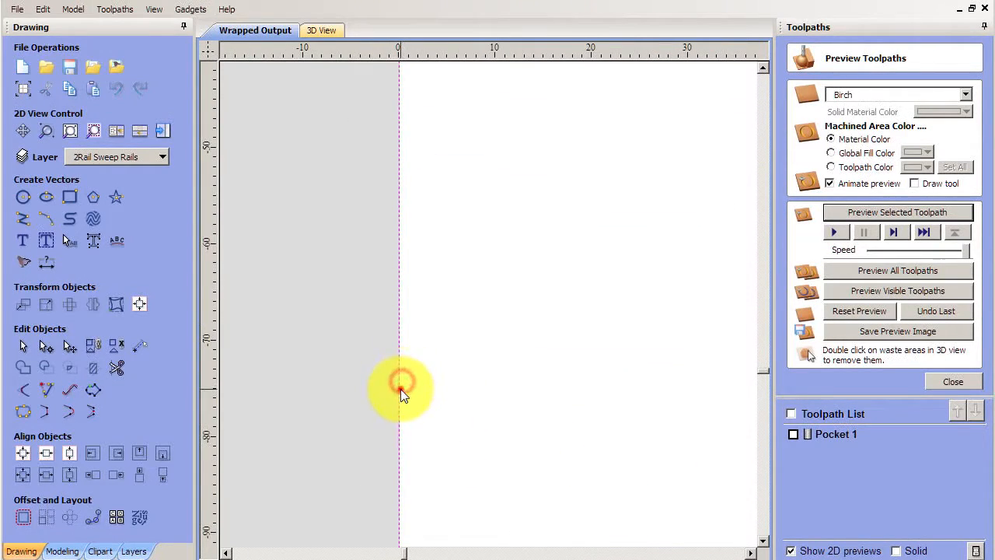
pyautogui.moveTo(391, 337); pyautogui.dragTo(382, 339)
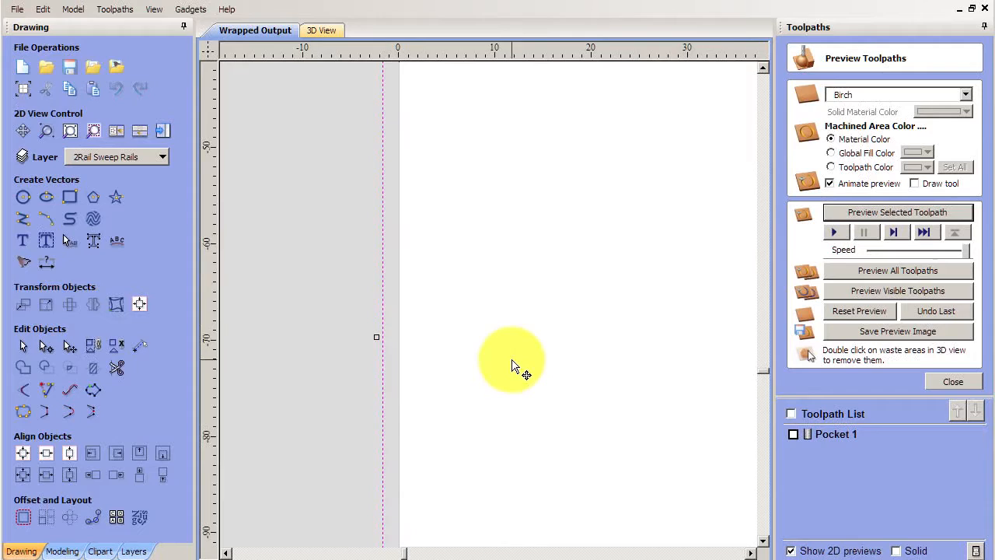
pyautogui.scroll(-5, 513, 362)
pyautogui.moveTo(602, 370); pyautogui.dragTo(220, 346, button='middle')
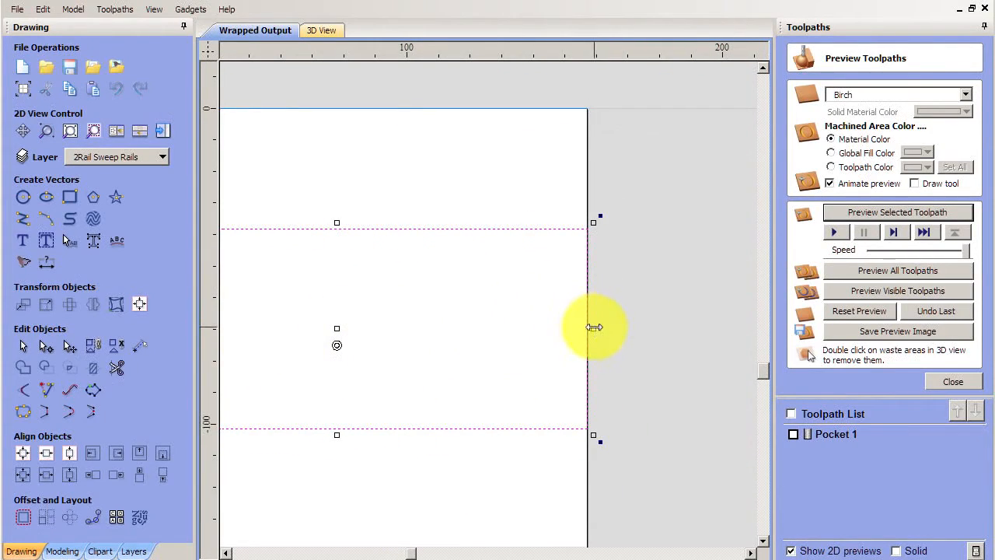
pyautogui.moveTo(593, 327); pyautogui.dragTo(604, 333)
pyautogui.scroll(-5, 482, 357)
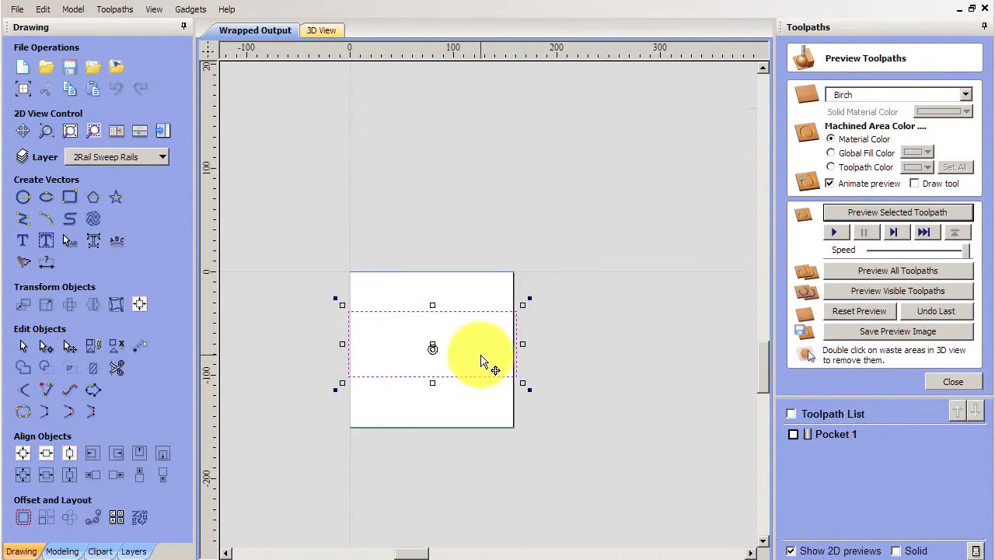
pyautogui.scroll(4, 462, 355)
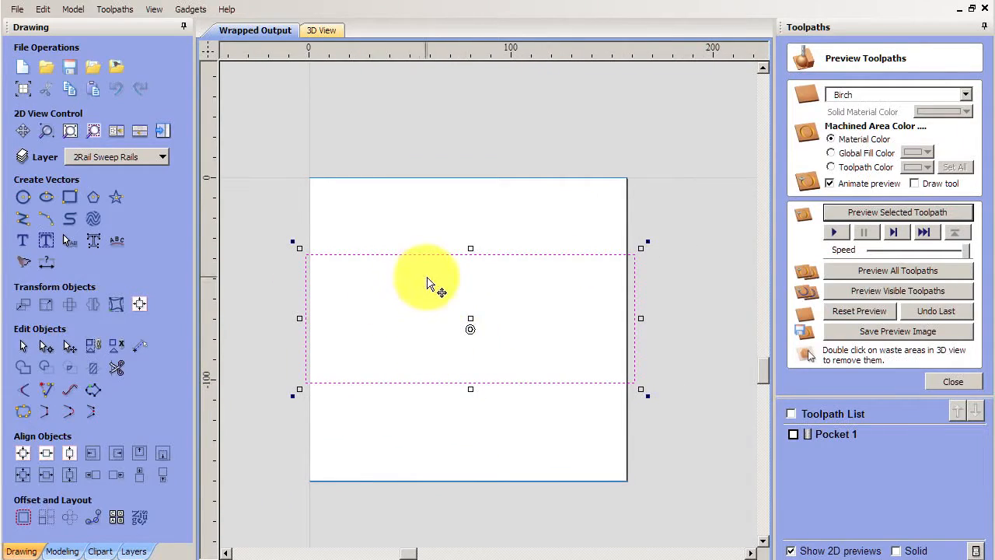
# Step: Recalculate the Pocket 1 toolpath for the widened rectangle, keeping the 4 mm depth and raster clearing
pyautogui.click(793, 434)
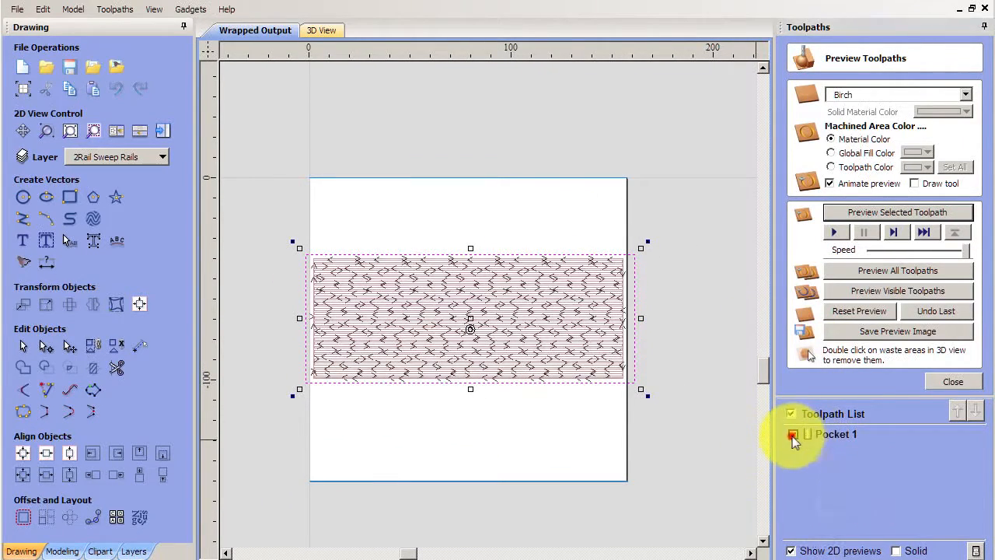
pyautogui.click(954, 381)
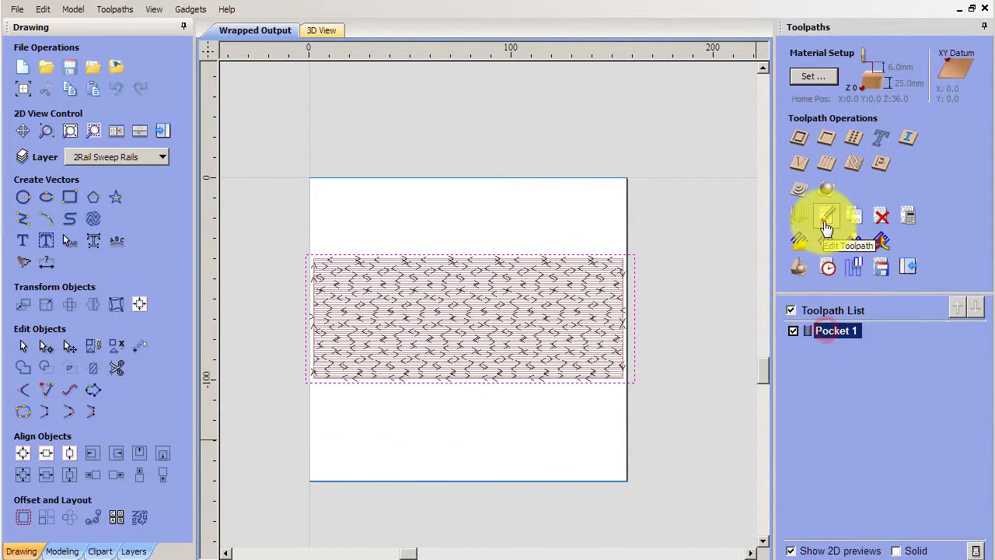
pyautogui.click(826, 217)
pyautogui.scroll(-2, 855, 519)
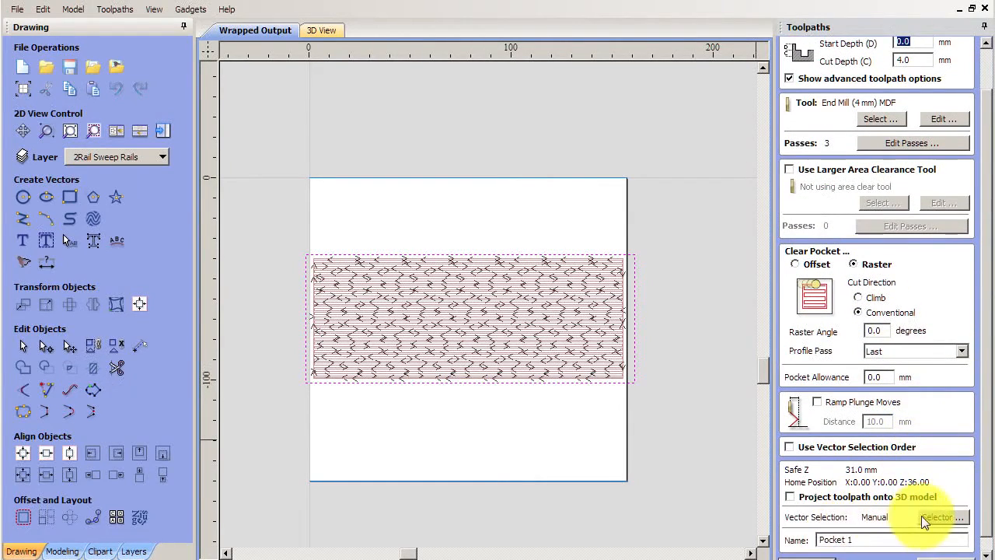
pyautogui.scroll(-1, 894, 482)
pyautogui.click(810, 551)
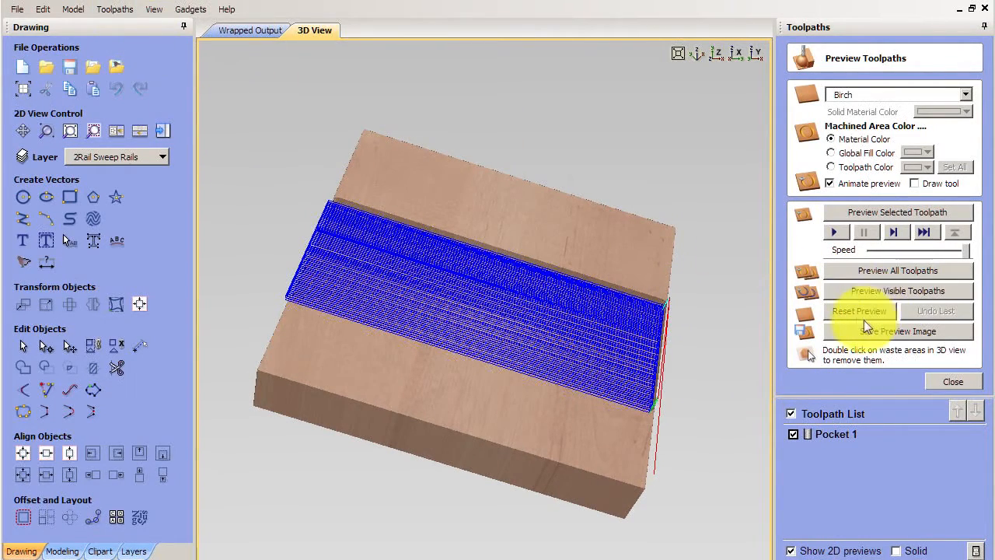
# Step: Simulate the recalculated Pocket 1, wrap the X values around the Y axis, and inspect the recess all around the cylinder
pyautogui.click(883, 212)
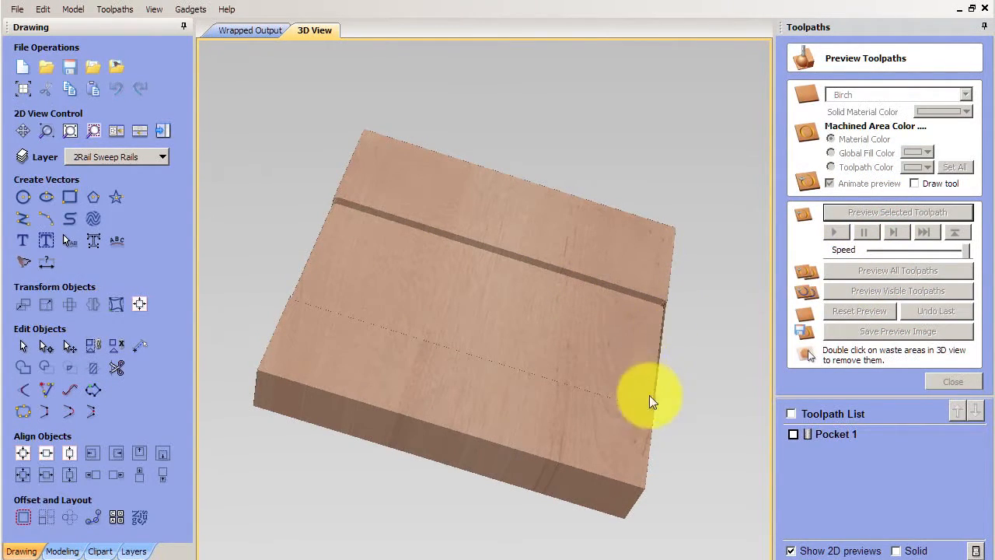
pyautogui.moveTo(550, 419); pyautogui.dragTo(222, 38)
pyautogui.click(104, 11)
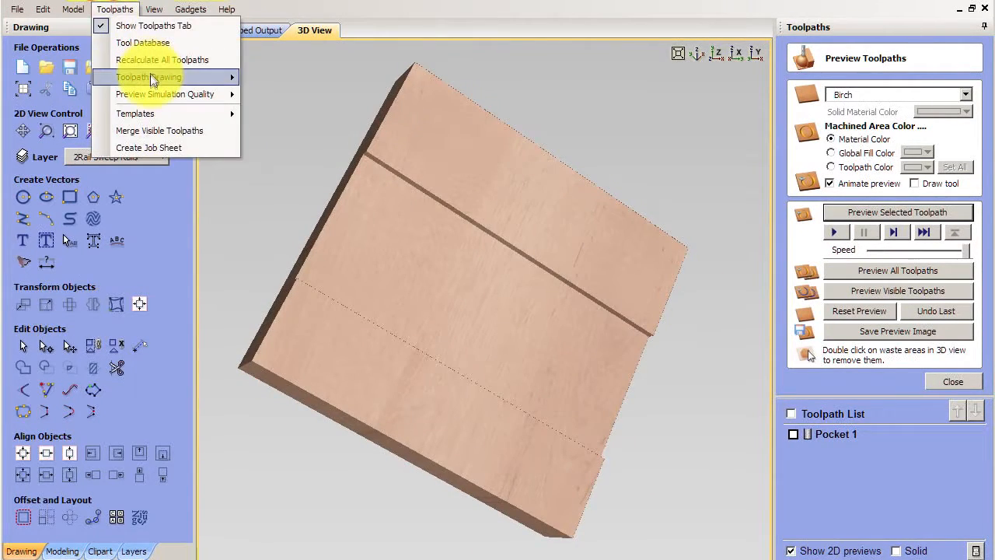
pyautogui.moveTo(150, 75)
pyautogui.click(311, 182)
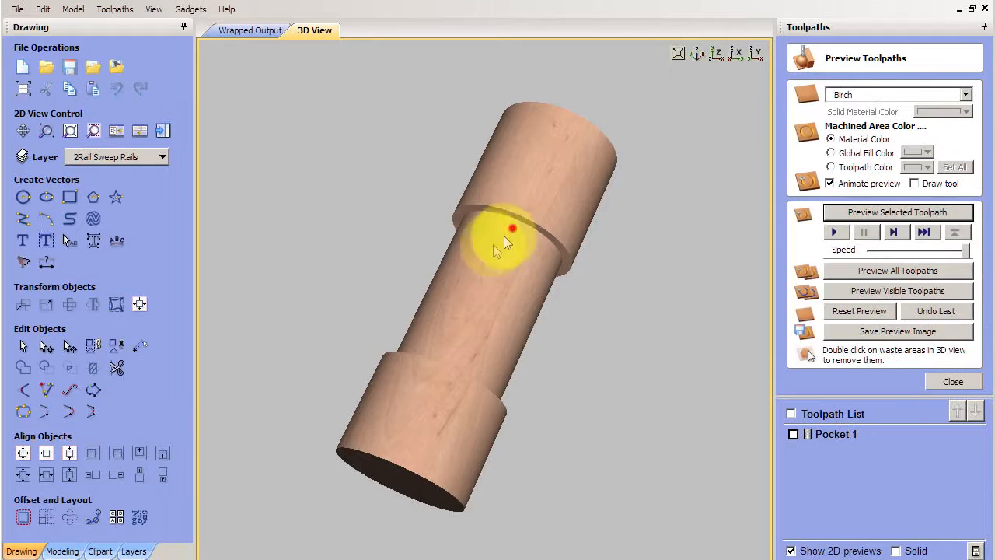
pyautogui.moveTo(493, 244); pyautogui.dragTo(346, 245)
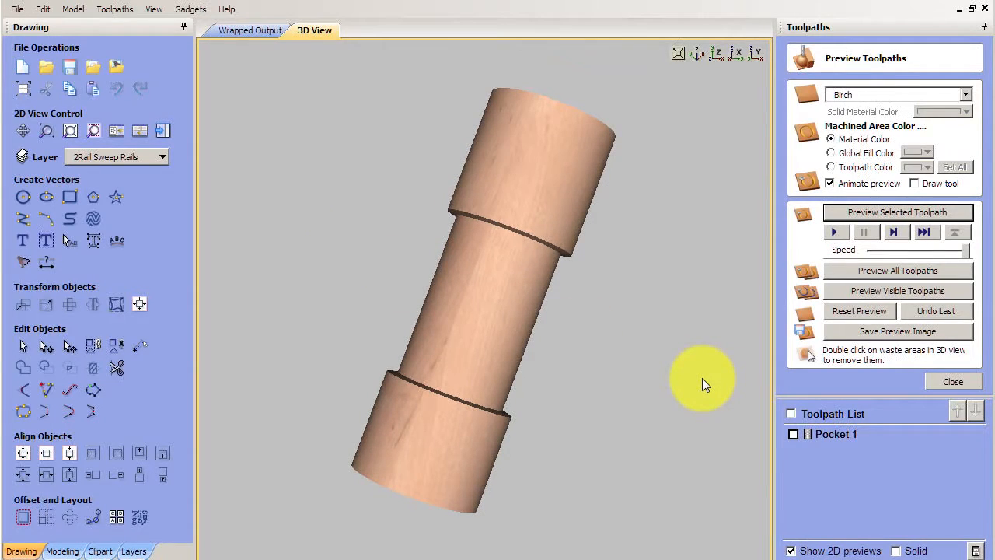
# Step: Move the rectangle up about 31 mm towards the upper edge of the job in the 2D view
pyautogui.click(244, 31)
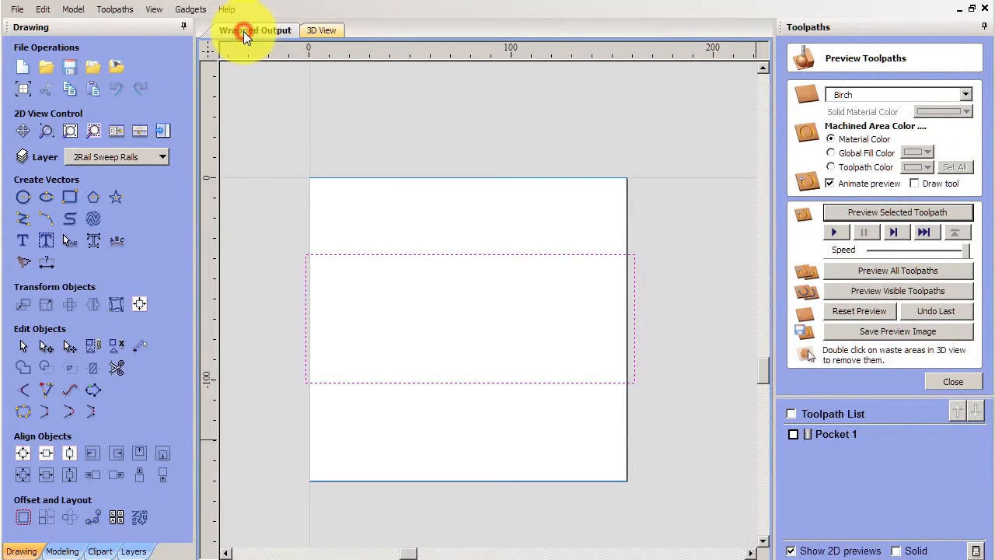
pyautogui.click(503, 382)
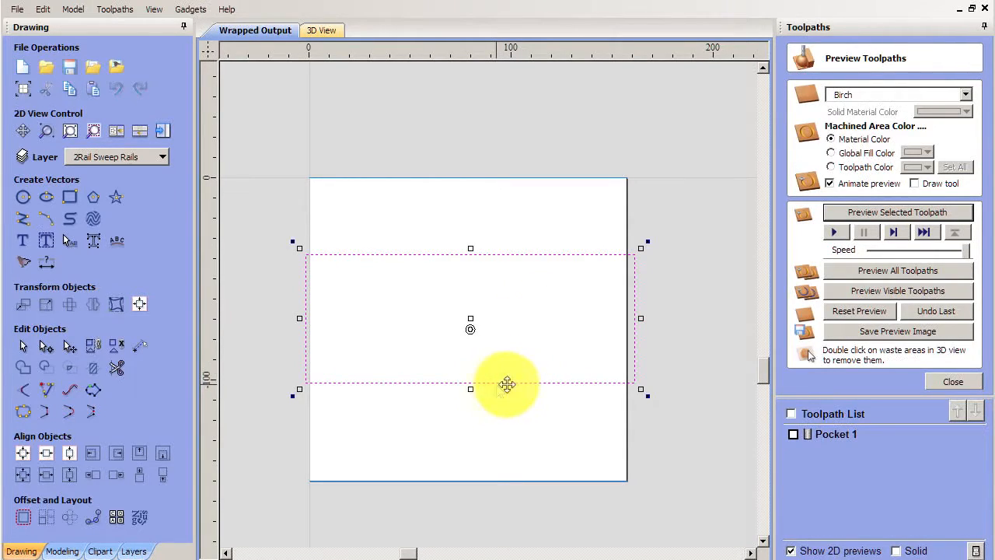
pyautogui.press('Up')
pyautogui.press('Up')
pyautogui.press('Up')
pyautogui.press('Up')
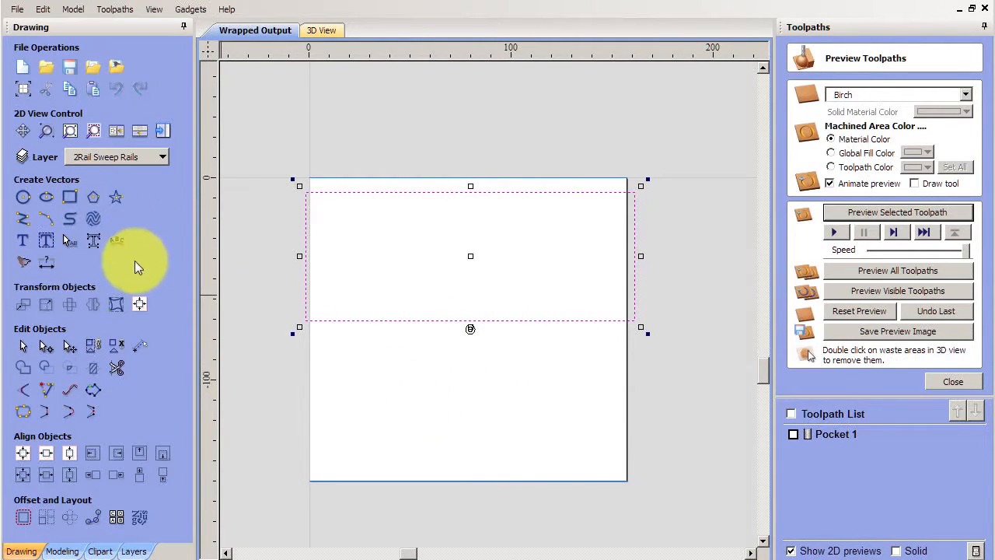
# Step: Create the centred text STEPCRAFT in the Helvetica-Black-SemiBold font, 20.075 mm high
pyautogui.click(22, 241)
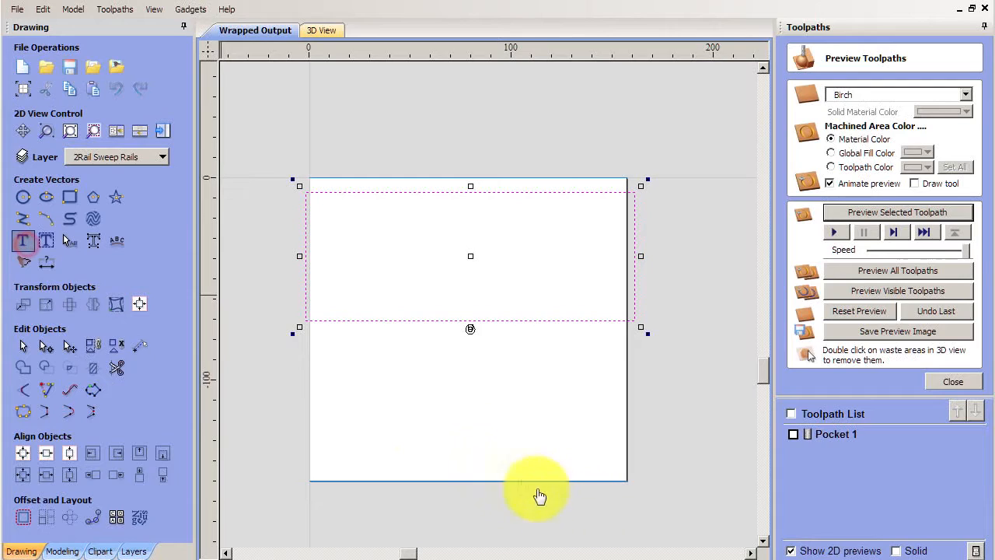
pyautogui.click(111, 134)
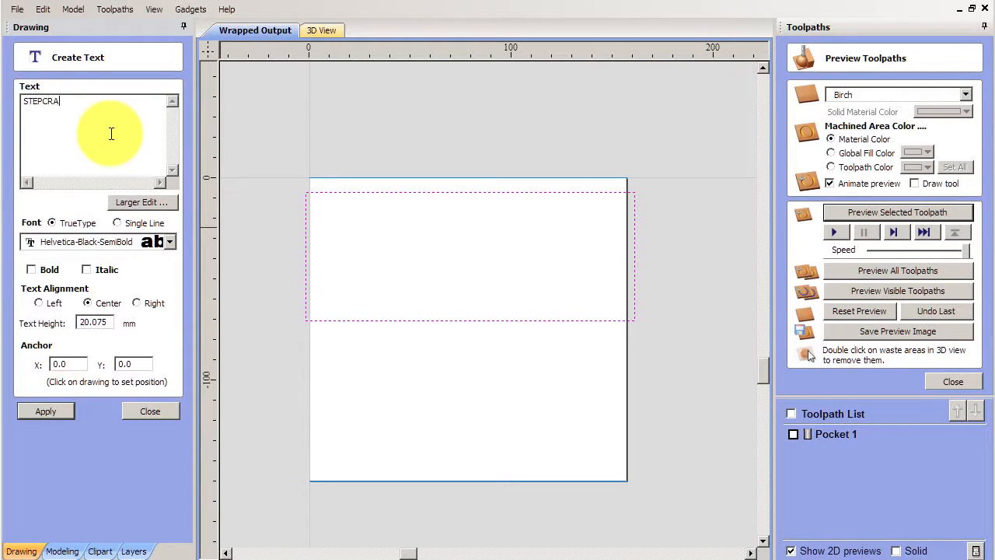
pyautogui.click(46, 410)
# Step: Scale the STEPCRAFT text to a height of 14.472 mm and centre it in the empty area below the rectangle
pyautogui.click(352, 146)
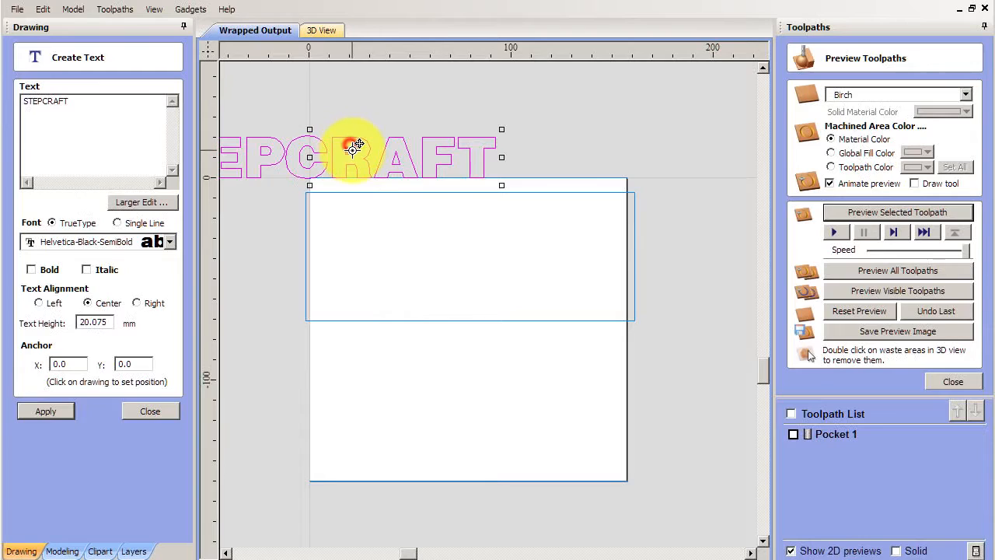
pyautogui.moveTo(330, 152); pyautogui.dragTo(515, 410)
pyautogui.moveTo(687, 444); pyautogui.dragTo(634, 437)
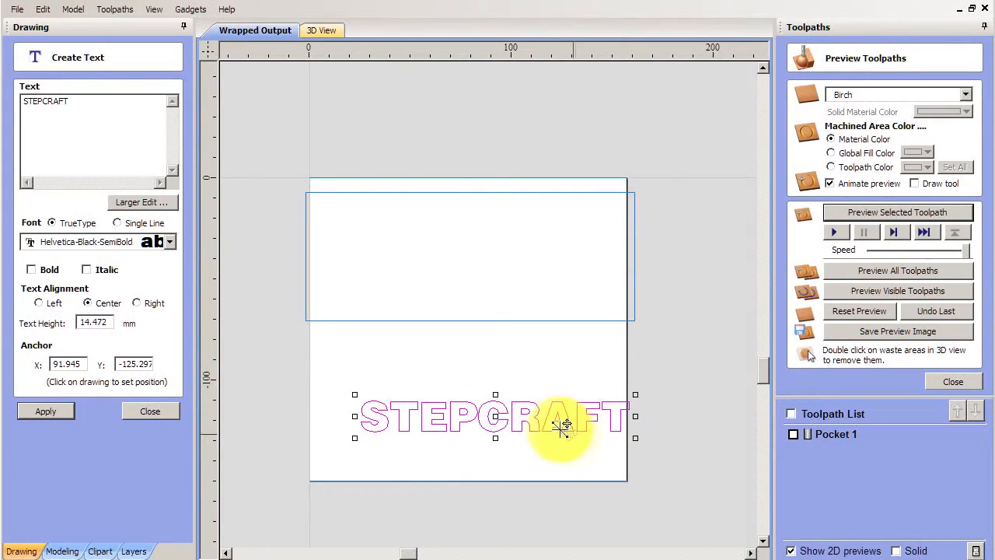
pyautogui.moveTo(520, 425); pyautogui.dragTo(496, 418)
pyautogui.click(583, 472)
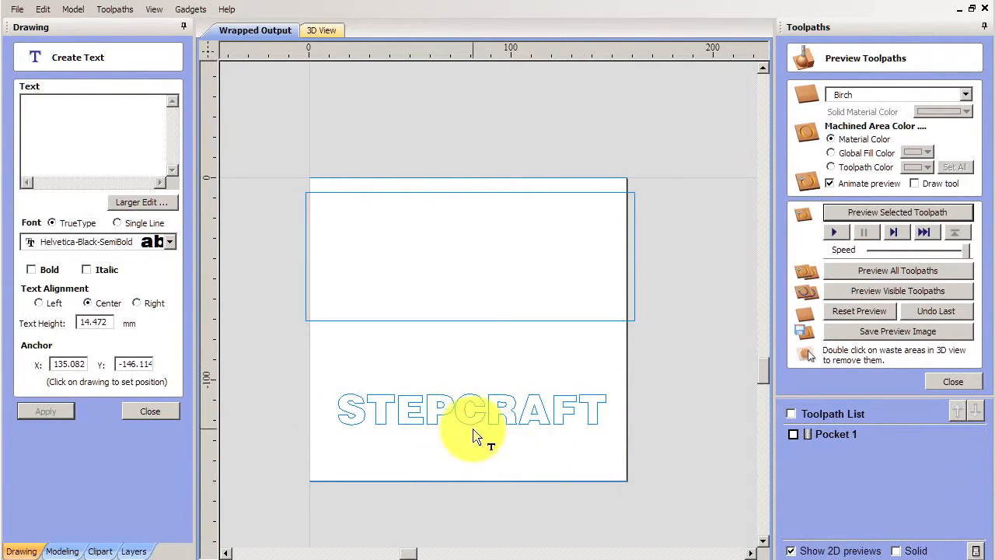
# Step: Calculate a V-Carve toolpath for the STEPCRAFT text with the 45 deg 3 mm V-Bit, start depth 0.0 mm and flat depth 3.0 mm
pyautogui.click(170, 412)
pyautogui.click(526, 420)
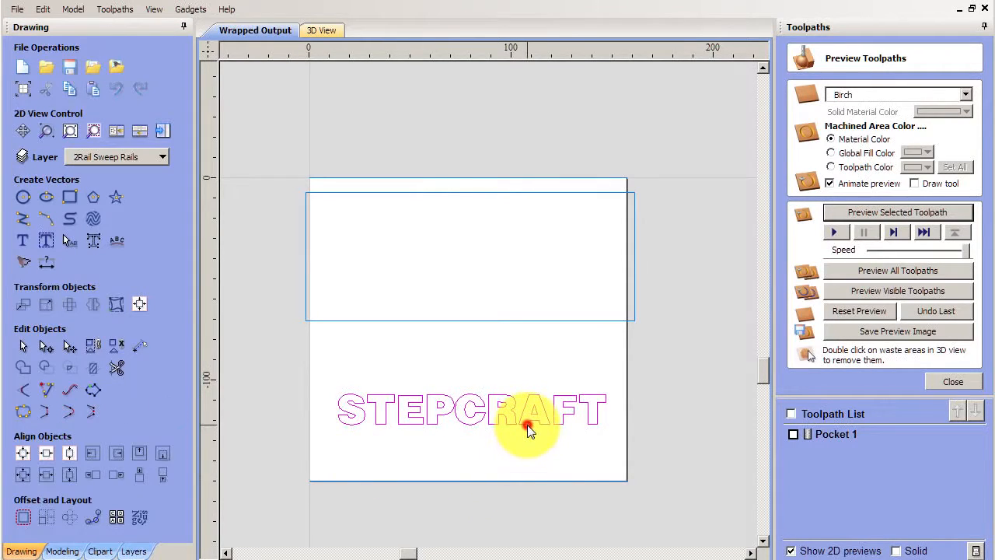
pyautogui.click(952, 386)
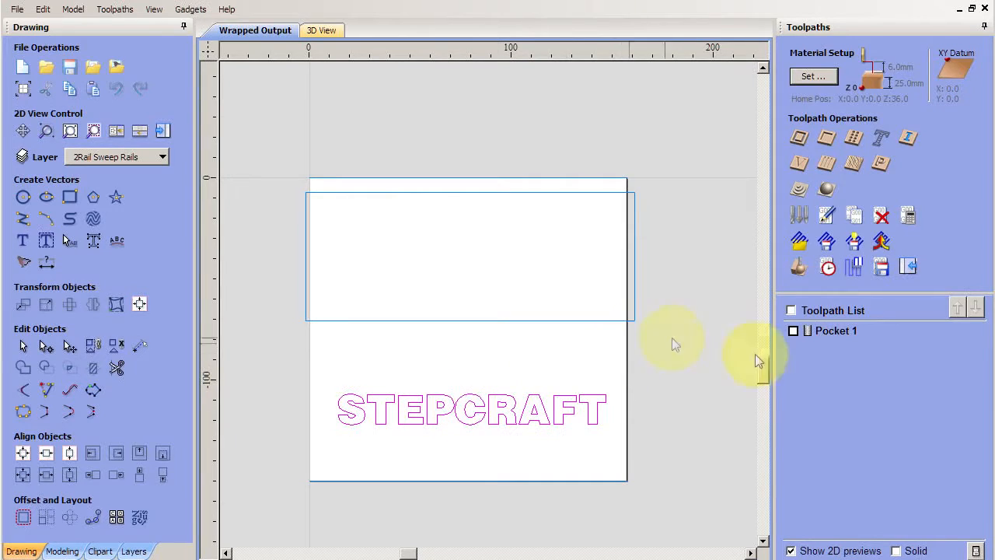
pyautogui.click(801, 165)
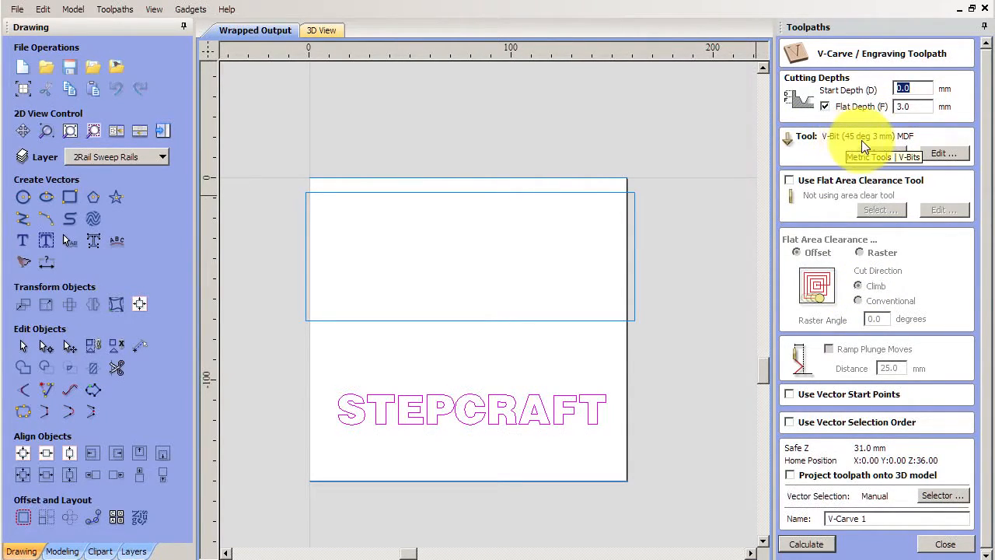
pyautogui.click(808, 544)
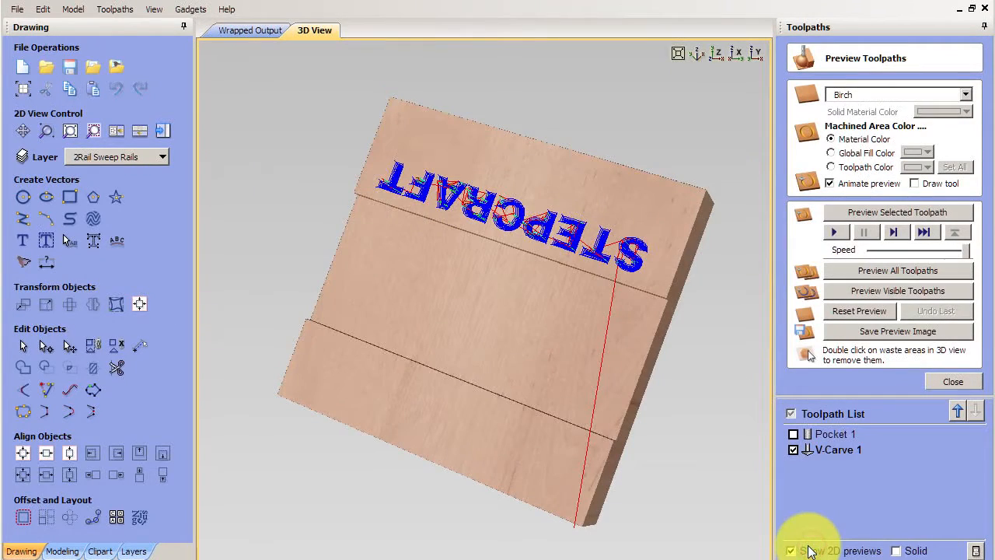
# Step: Simulate the V-Carve 1 toolpath on the flat material and inspect the engraved letters up close from a low angle
pyautogui.moveTo(412, 178); pyautogui.dragTo(670, 340)
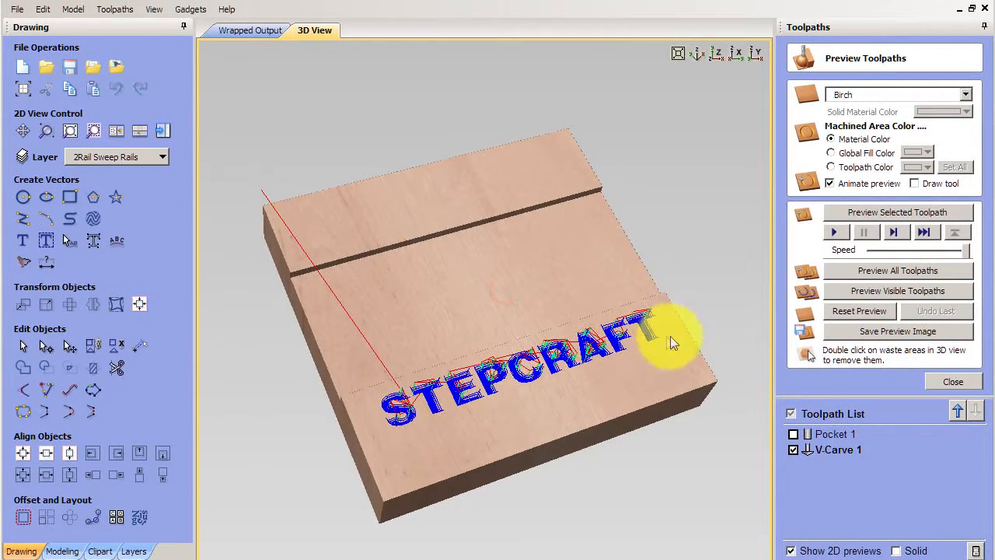
pyautogui.click(888, 212)
pyautogui.moveTo(611, 407); pyautogui.dragTo(455, 465)
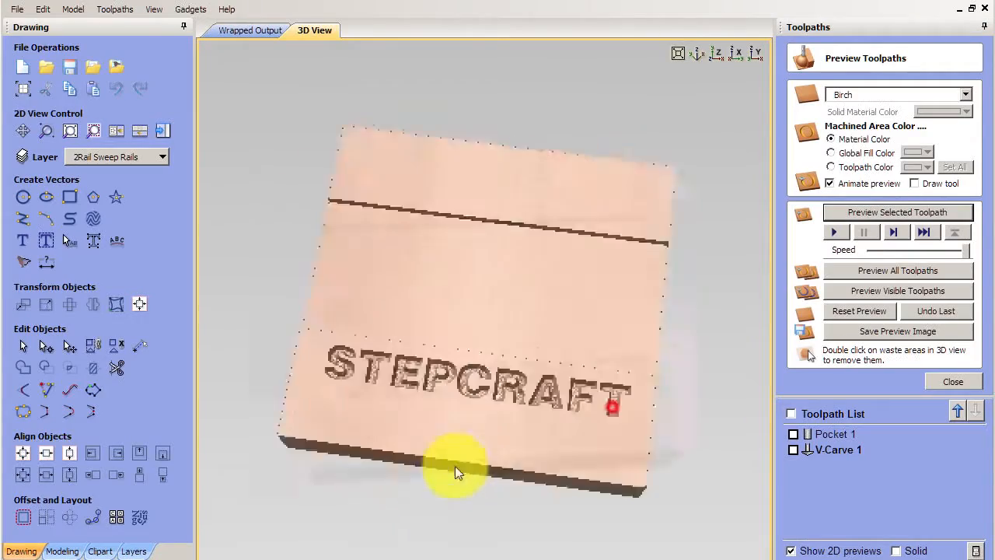
pyautogui.scroll(4, 496, 411)
pyautogui.scroll(-1, 494, 442)
pyautogui.moveTo(495, 442); pyautogui.dragTo(717, 5, button='middle')
pyautogui.moveTo(539, 62); pyautogui.dragTo(577, 358, button='middle')
pyautogui.moveTo(539, 317); pyautogui.dragTo(604, 336, button='middle')
pyautogui.moveTo(610, 336); pyautogui.dragTo(633, 187)
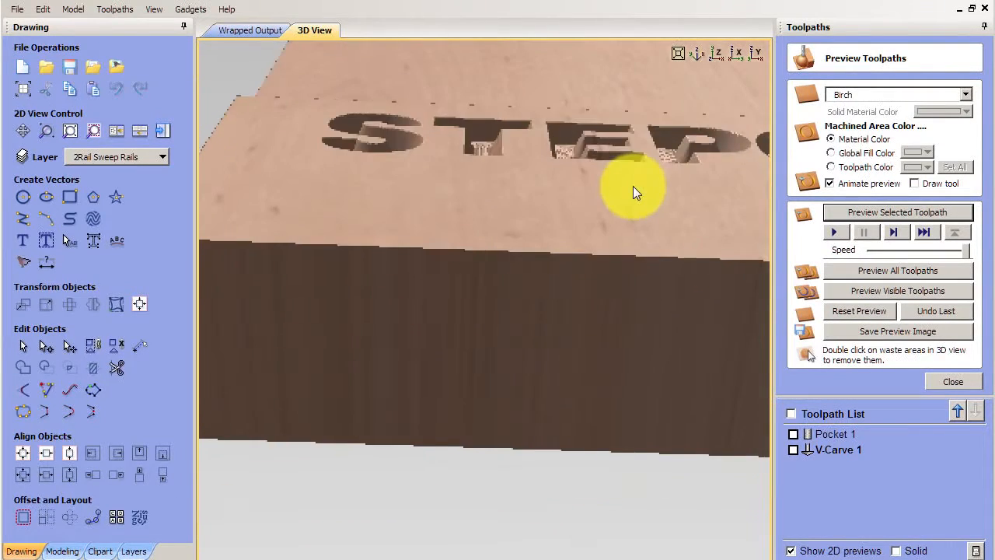
pyautogui.scroll(-4, 629, 191)
pyautogui.moveTo(553, 293); pyautogui.dragTo(532, 402)
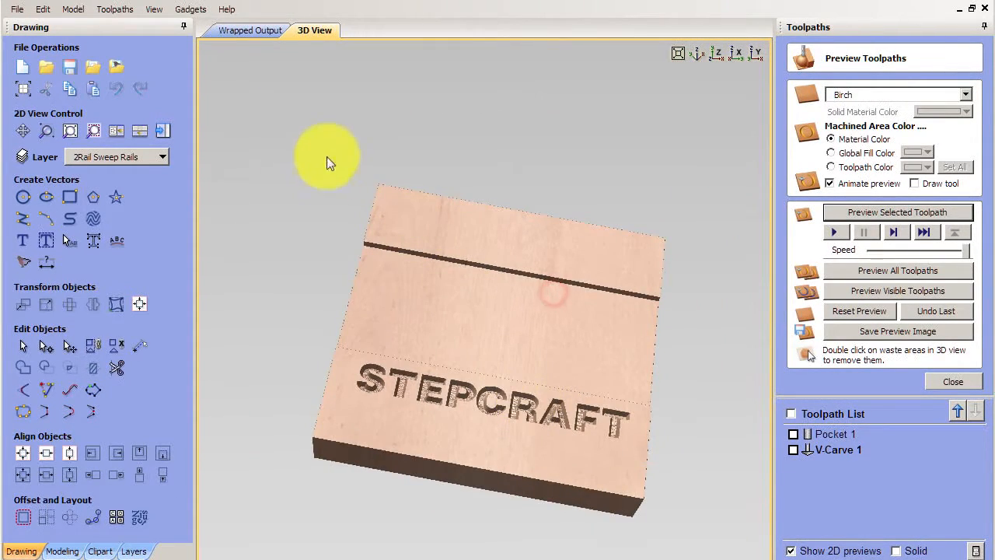
# Step: Wrap the X values around the Y axis and inspect the STEPCRAFT engraving all around the cylinder
pyautogui.click(117, 10)
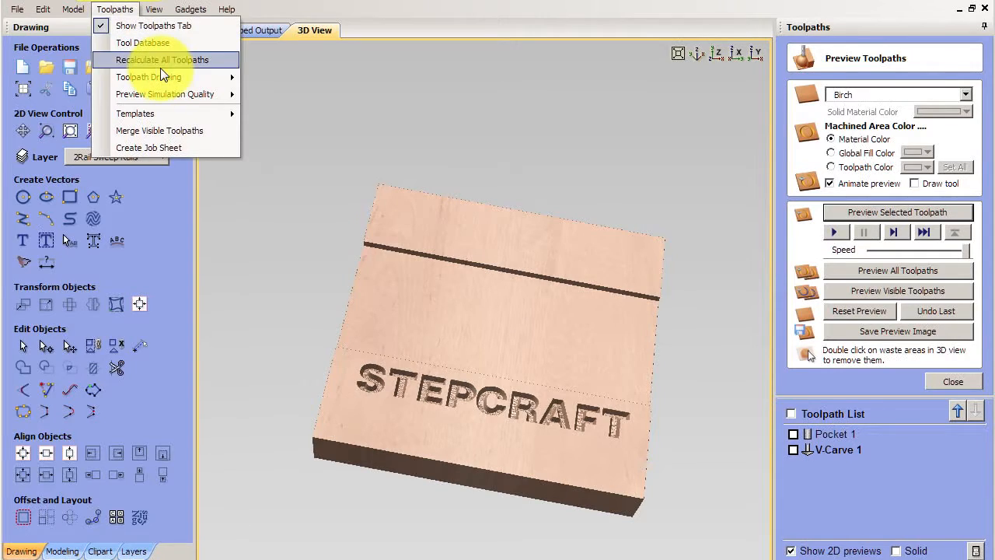
pyautogui.moveTo(163, 78)
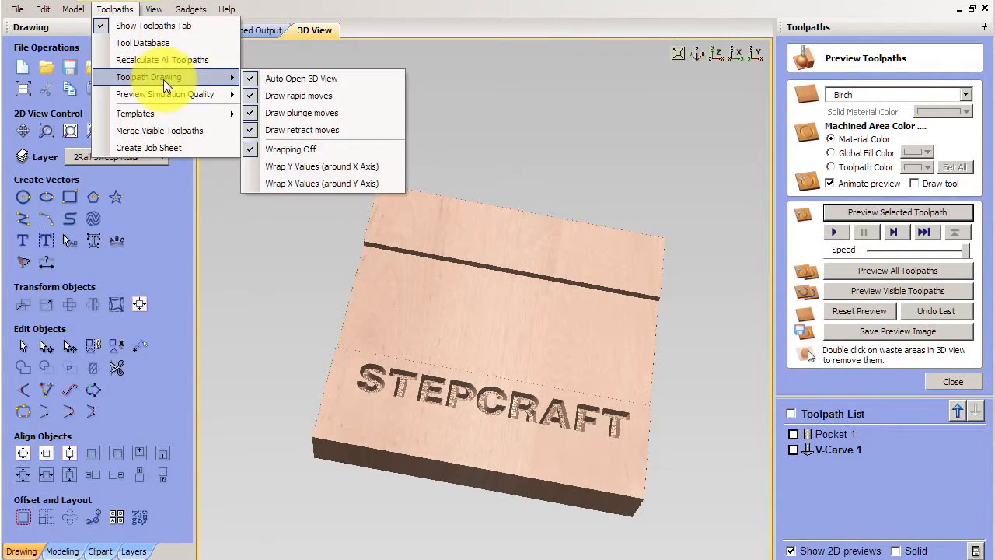
pyautogui.click(322, 184)
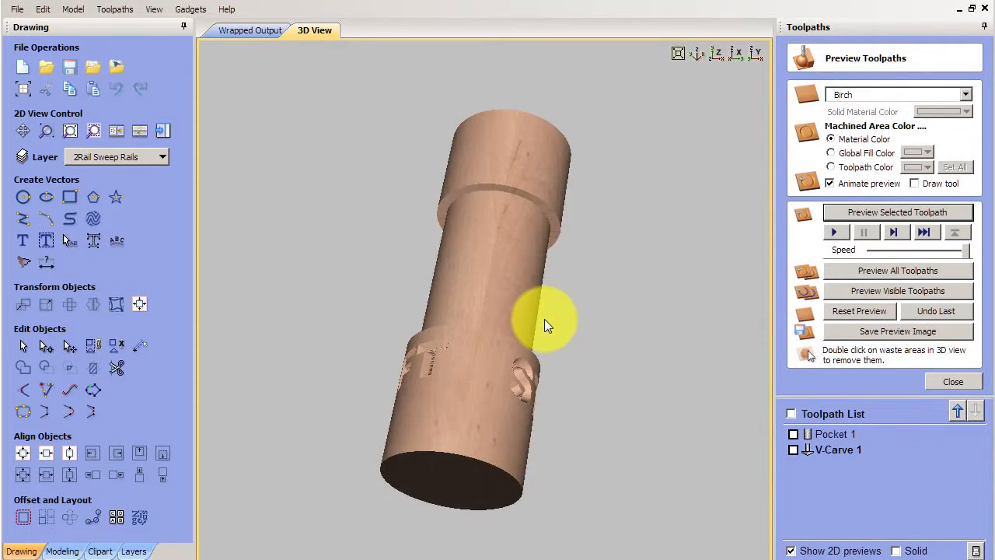
pyautogui.moveTo(477, 304); pyautogui.dragTo(633, 349)
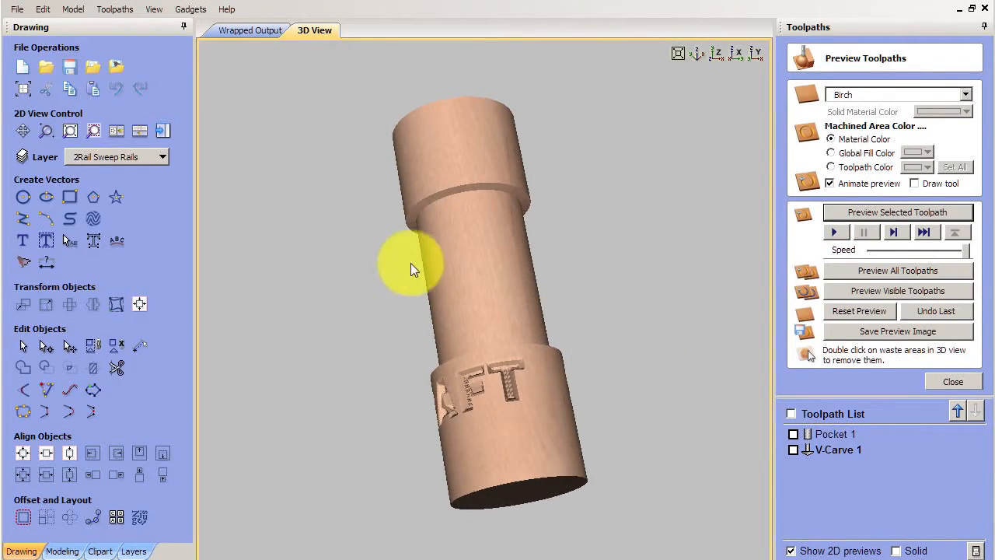
pyautogui.moveTo(424, 263); pyautogui.dragTo(552, 278)
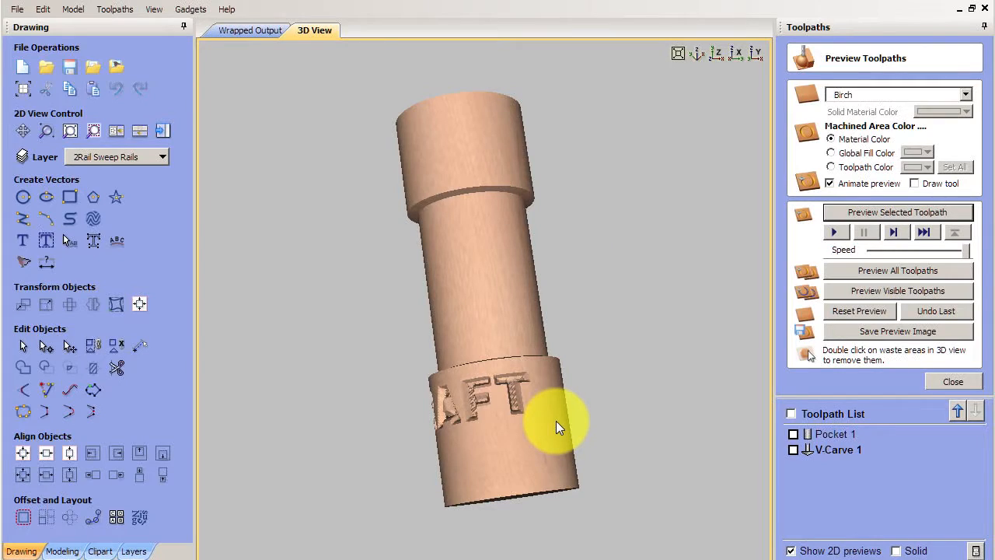
pyautogui.moveTo(582, 422)
pyautogui.mouseDown()
pyautogui.moveTo(407, 417)
pyautogui.moveTo(376, 382)
pyautogui.moveTo(571, 260)
pyautogui.moveTo(580, 233)
pyautogui.mouseUp()
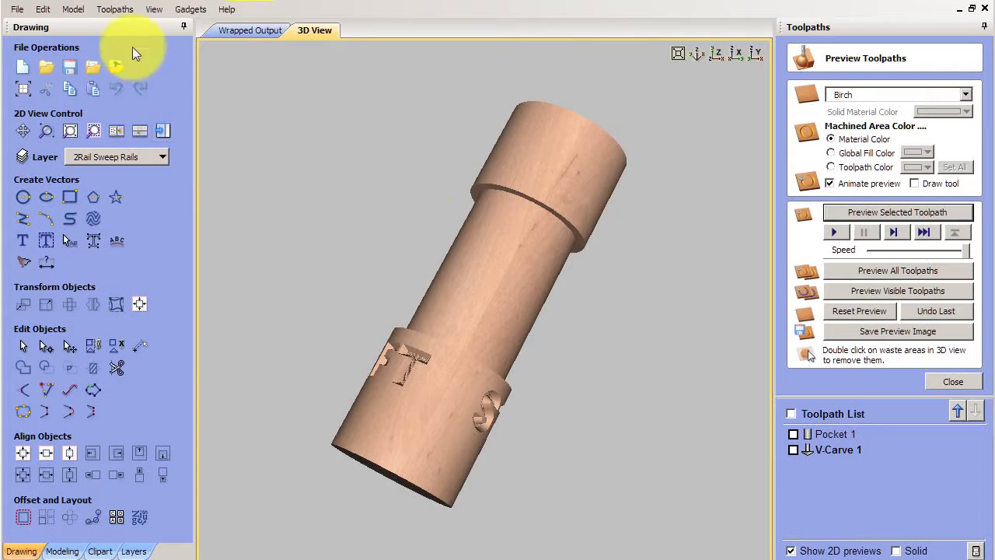
# Step: Turn the toolpath wrapping off and examine the recess and STEPCRAFT engraving on the flat block
pyautogui.click(126, 11)
pyautogui.moveTo(177, 78)
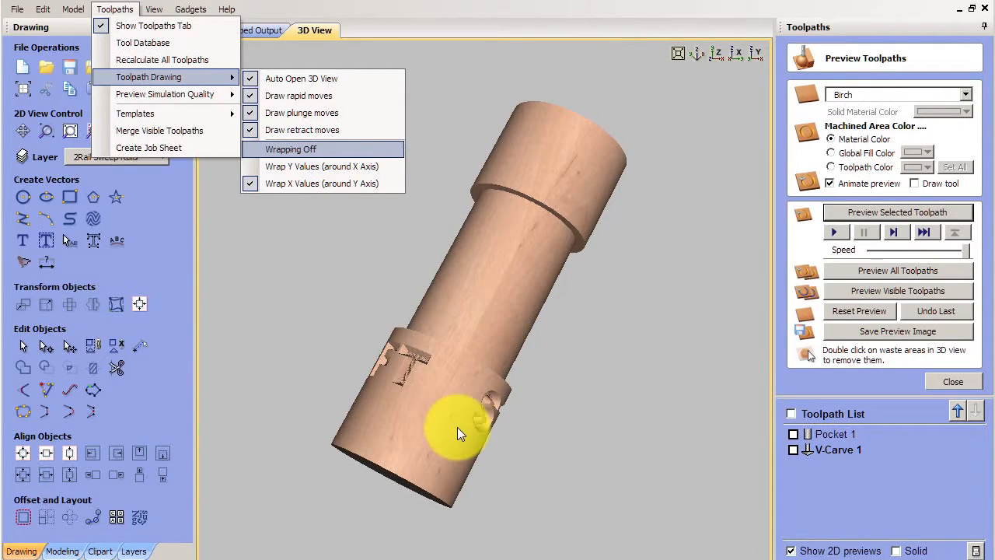
pyautogui.click(458, 404)
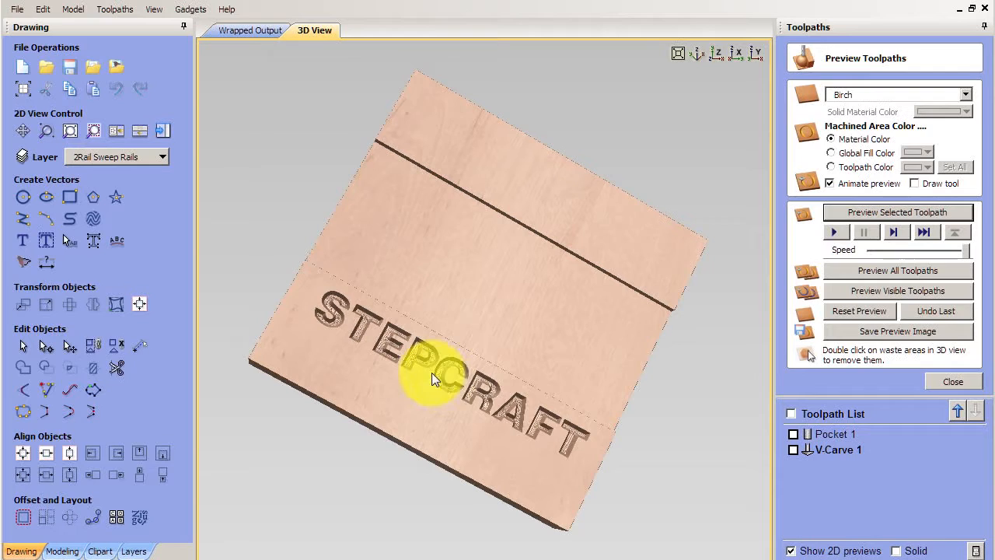
pyautogui.moveTo(528, 435); pyautogui.dragTo(529, 295)
pyautogui.moveTo(474, 225); pyautogui.dragTo(377, 222)
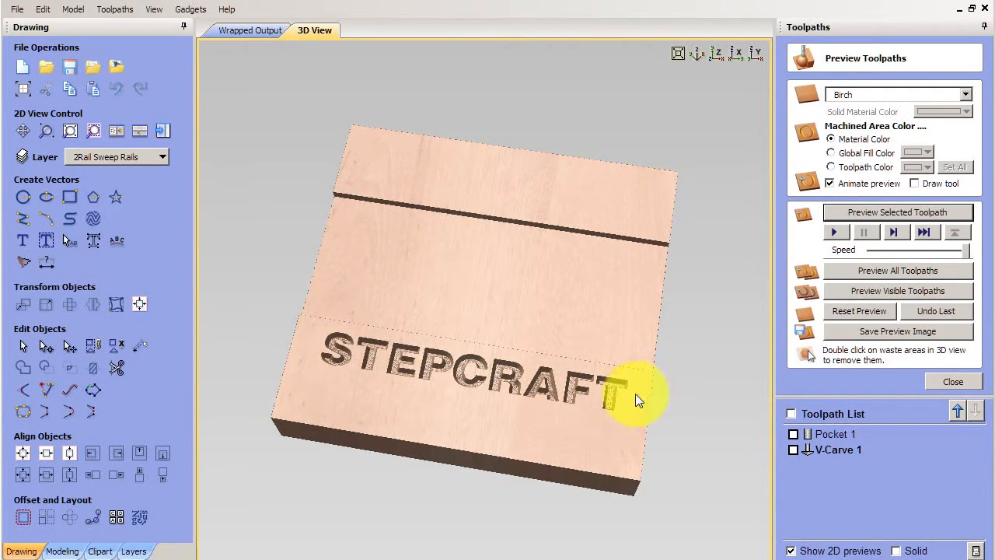
pyautogui.moveTo(423, 387); pyautogui.dragTo(234, 54)
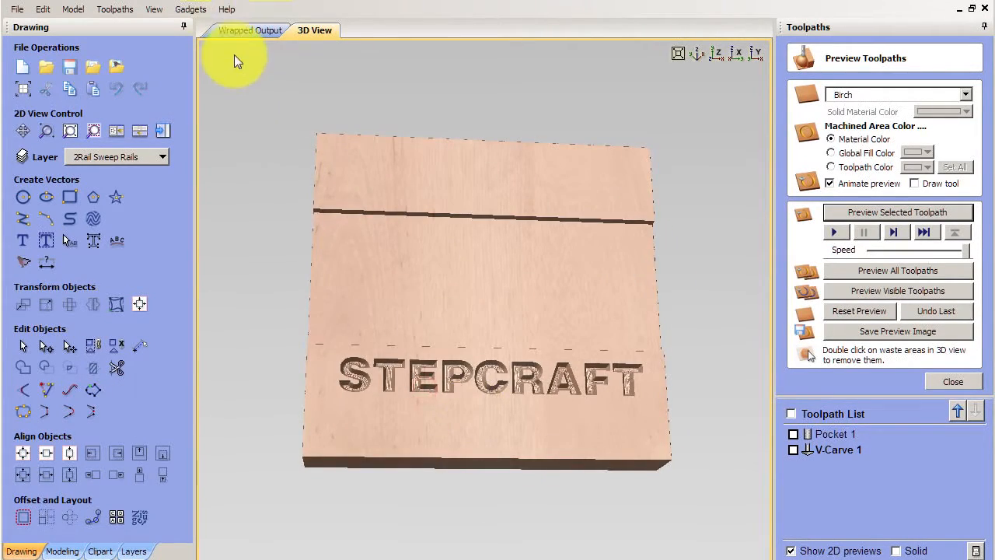
# Step: Flip the STEPCRAFT text horizontally about the job center in the 2D view, without creating a mirrored copy
pyautogui.click(234, 30)
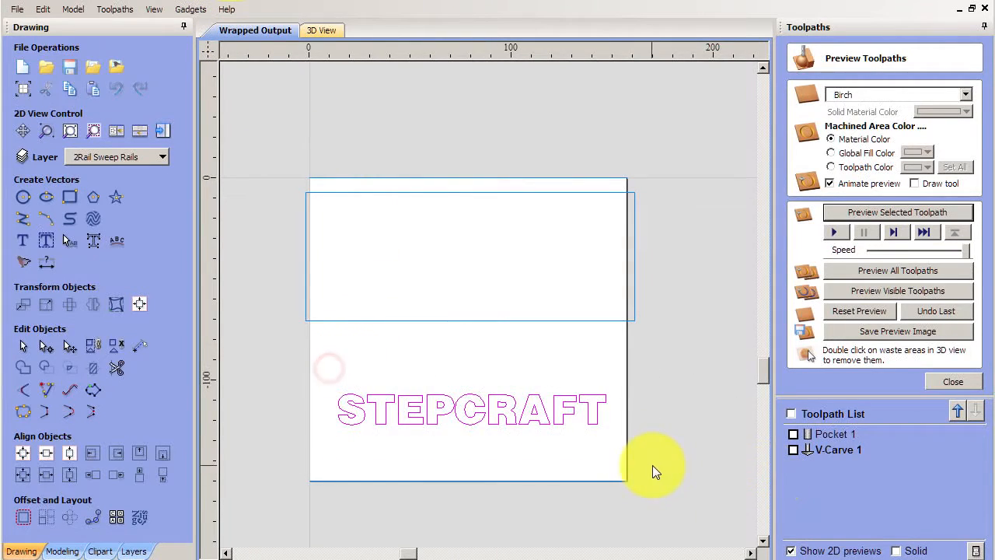
pyautogui.click(91, 304)
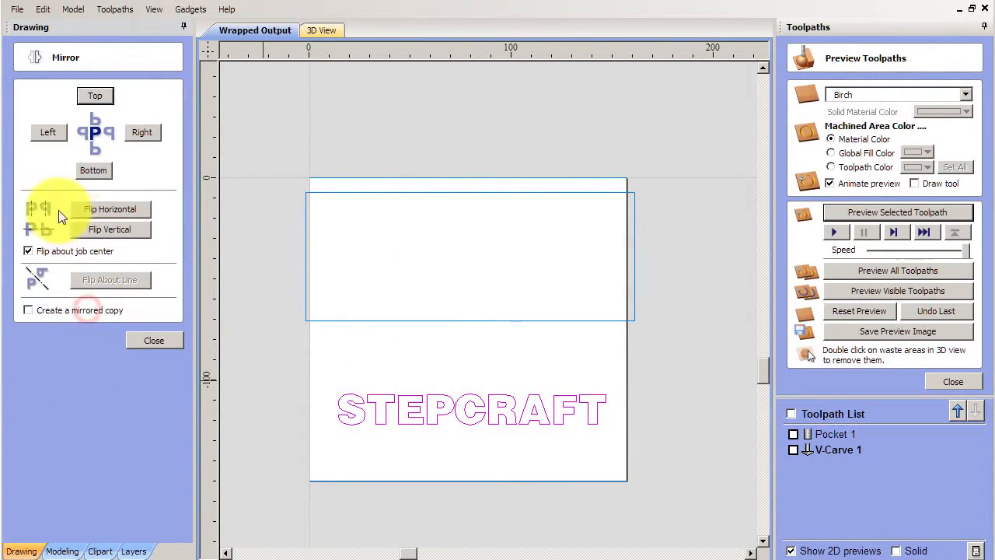
pyautogui.click(88, 209)
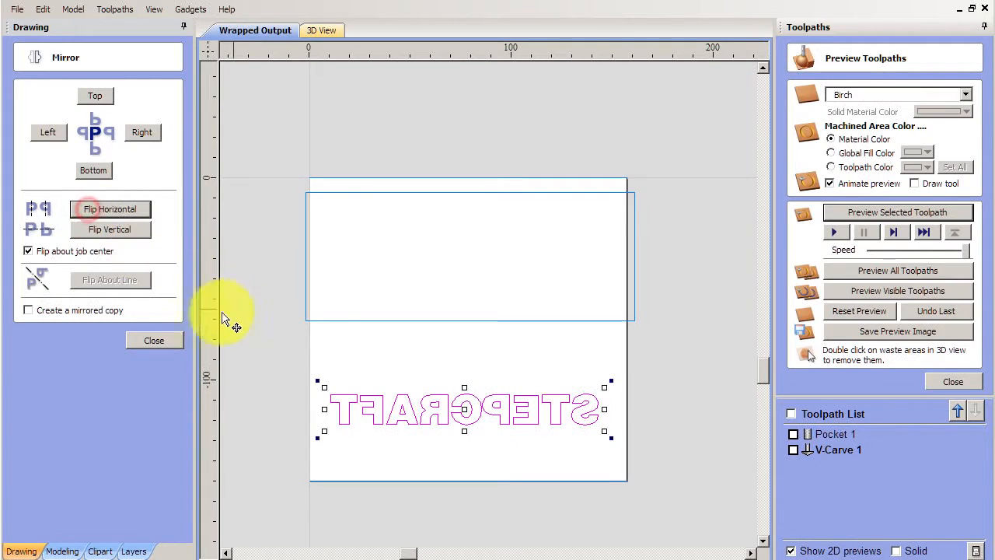
pyautogui.click(155, 340)
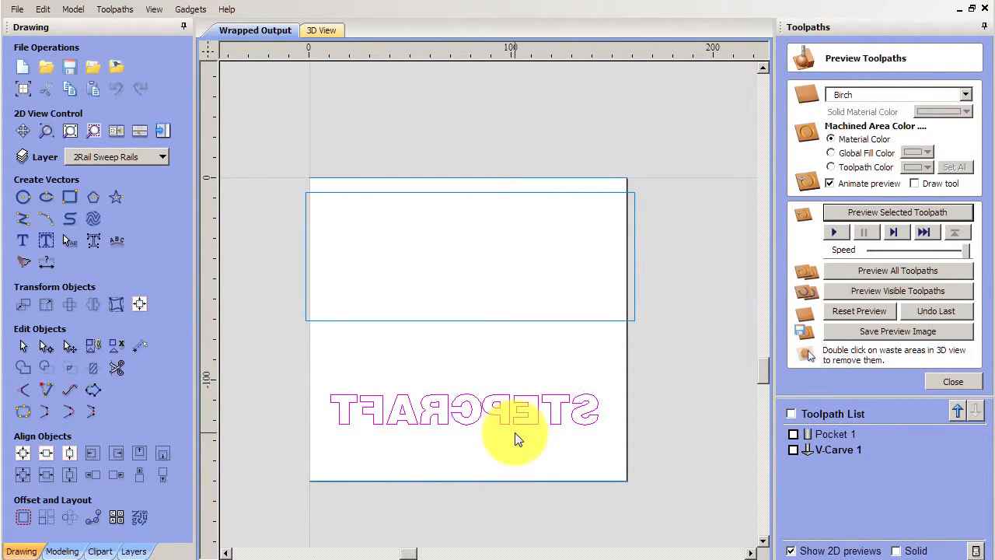
pyautogui.click(662, 432)
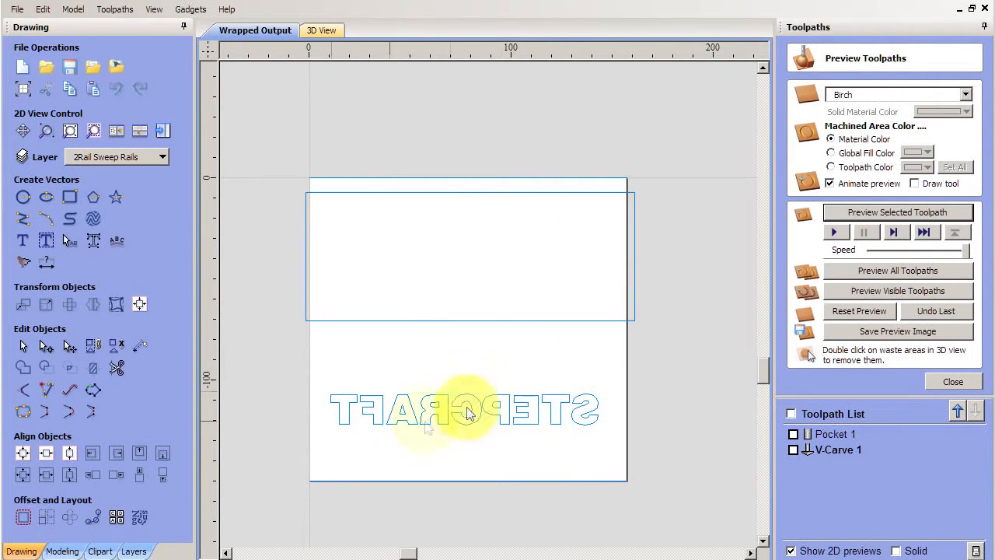
# Step: Leave the toolpath preview and make only the Pocket 1 toolpath visible, keeping V-Carve 1 hidden
pyautogui.click(955, 381)
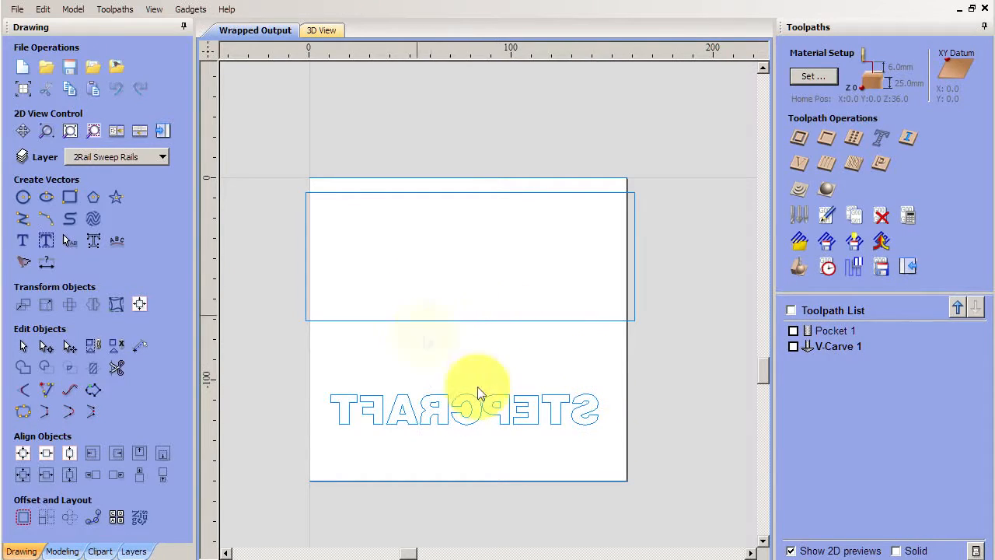
pyautogui.click(793, 332)
pyautogui.click(793, 346)
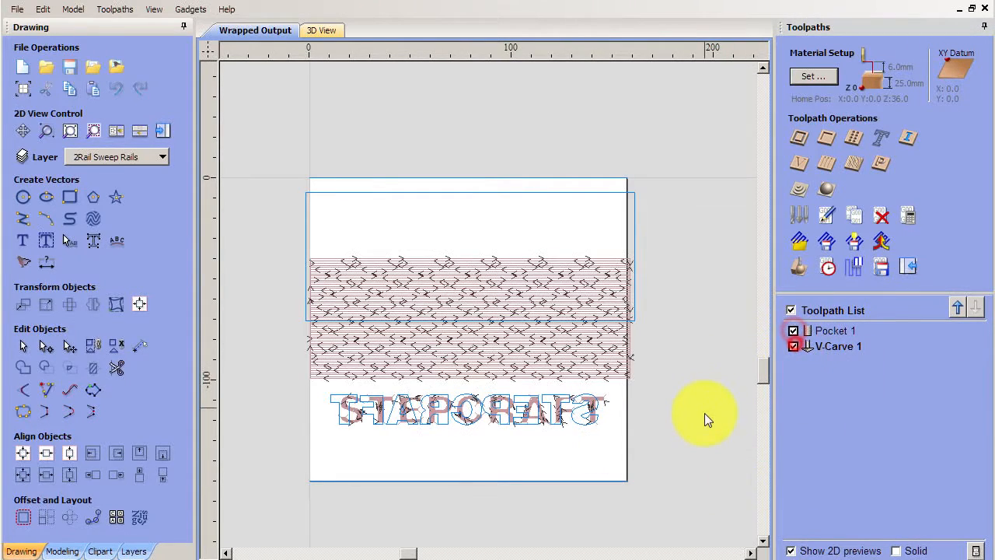
pyautogui.click(793, 346)
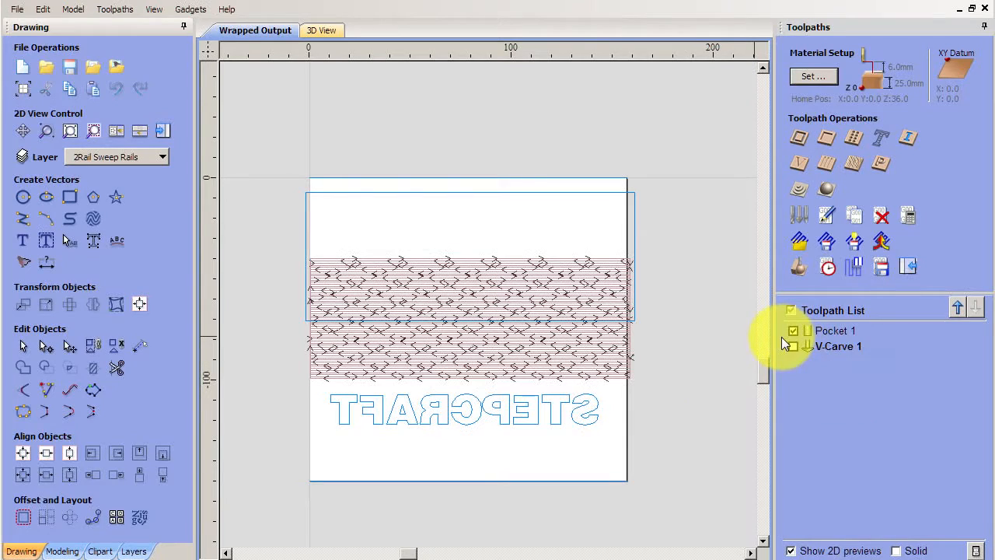
# Step: Prepare Pocket 1 for saving with the Mach2/3-WrapX2A ATC(mm)(*.txt) post processor
pyautogui.click(880, 272)
pyautogui.click(970, 319)
pyautogui.scroll(3, 871, 381)
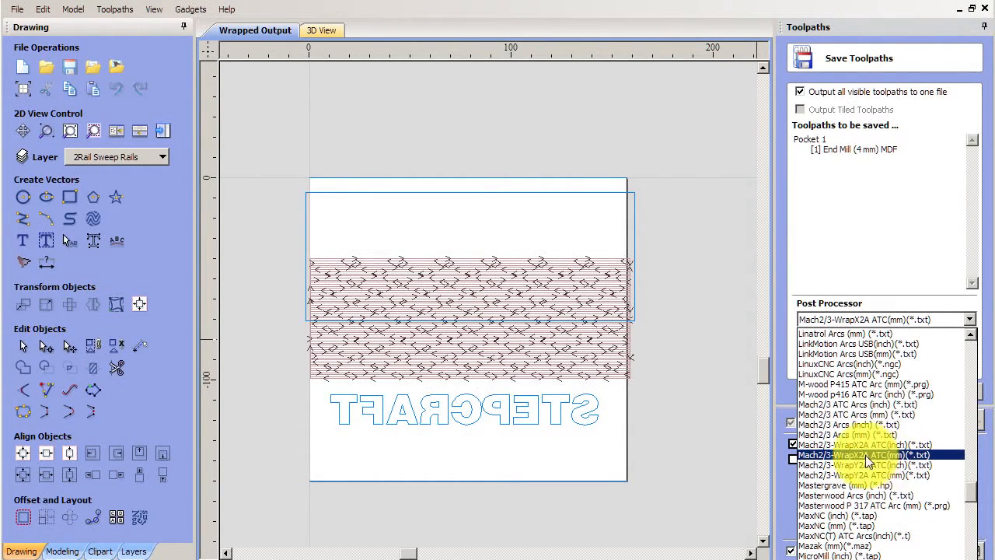
pyautogui.click(865, 455)
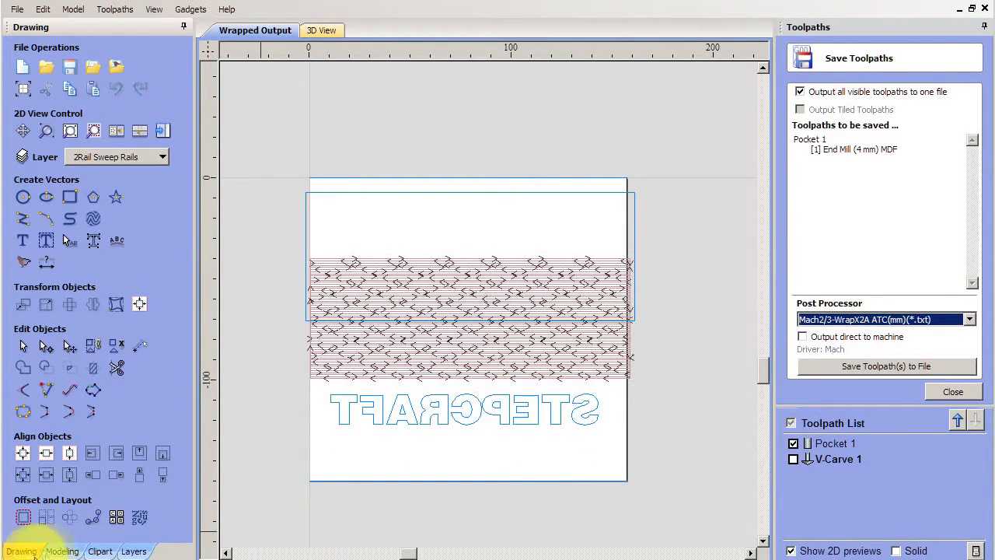
# Step: Bring up the 3D modeling tools and the component tree
pyautogui.click(62, 551)
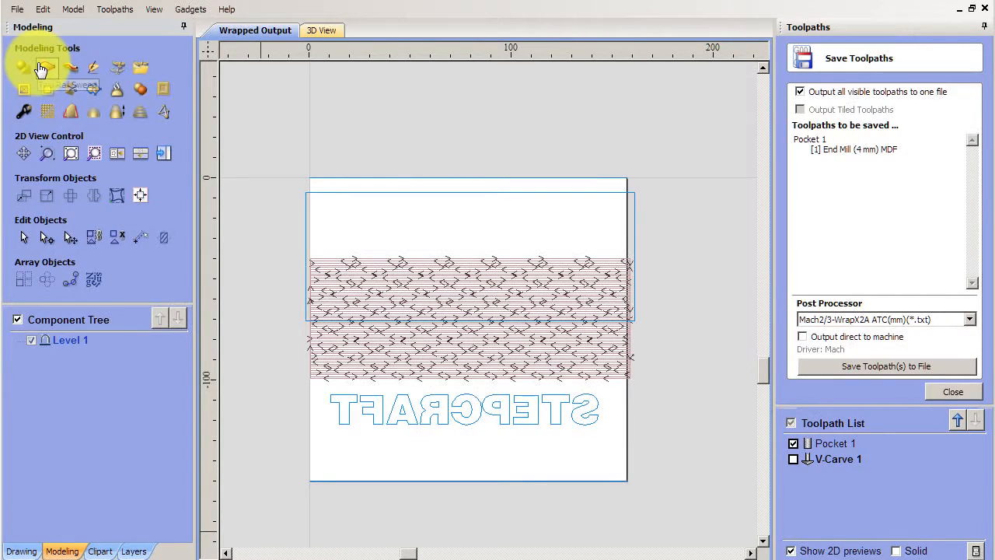